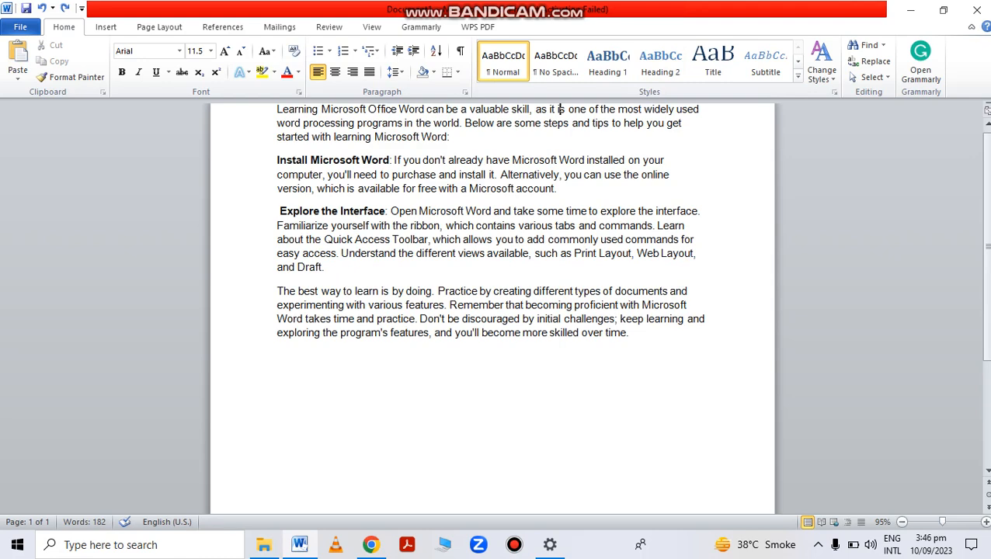
Insert two blank lines above the opening paragraph that begins with "Learning".
left_click(277, 109)
key("Return")
key("Return")
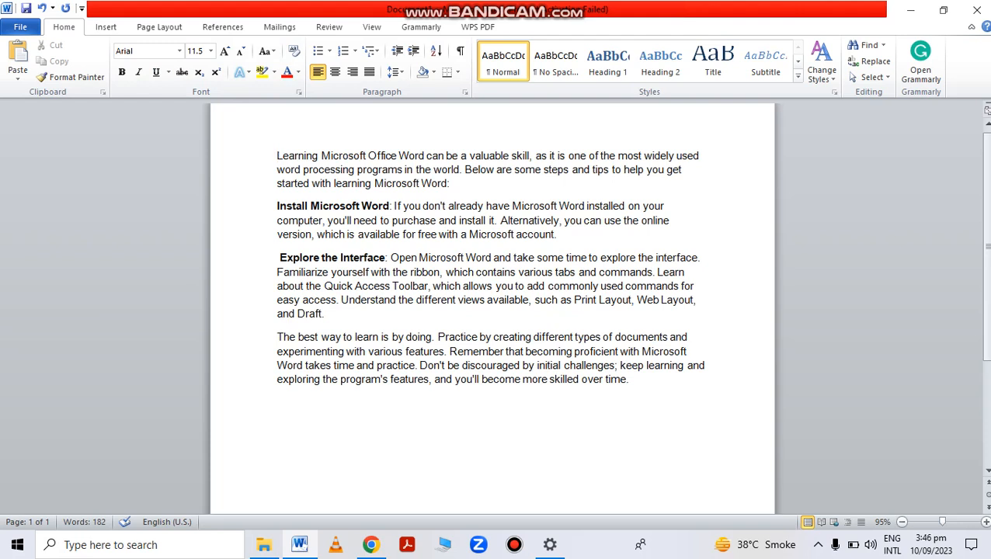
key("Right")
key("BackSpace")
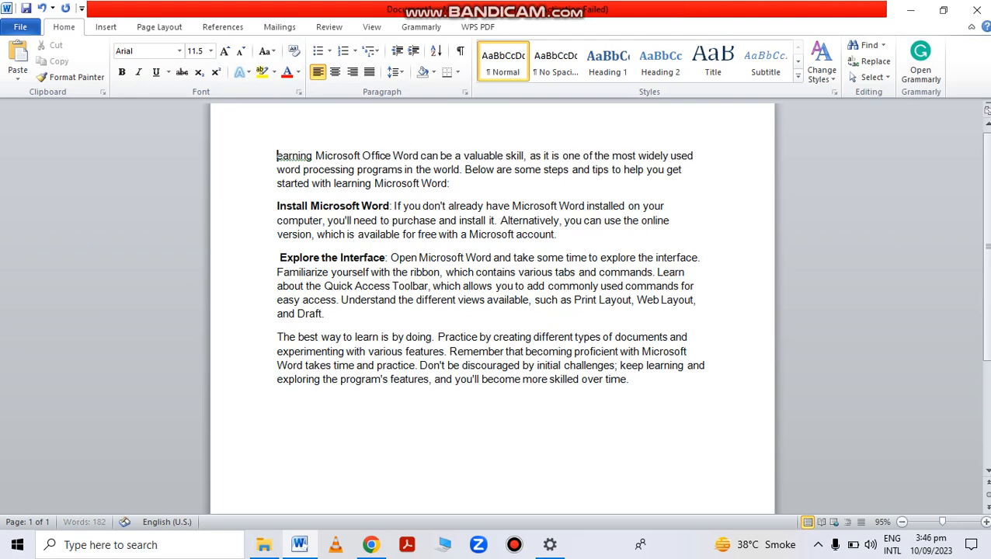
type("L")
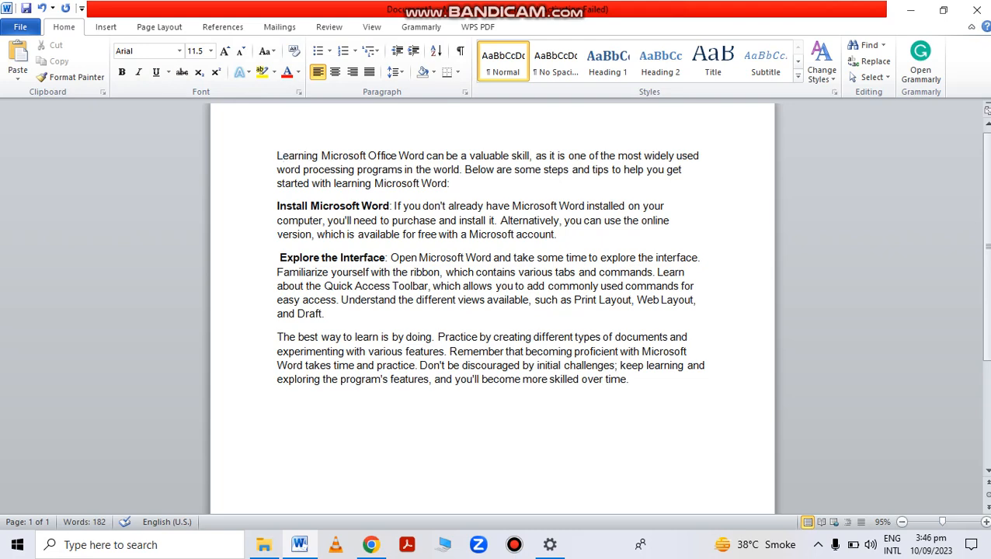
Browse the available fonts and choose Calibri (Body) at the start of the opening paragraph, without selecting any text.
left_click(348, 272)
left_click_drag(942, 522, 947, 522)
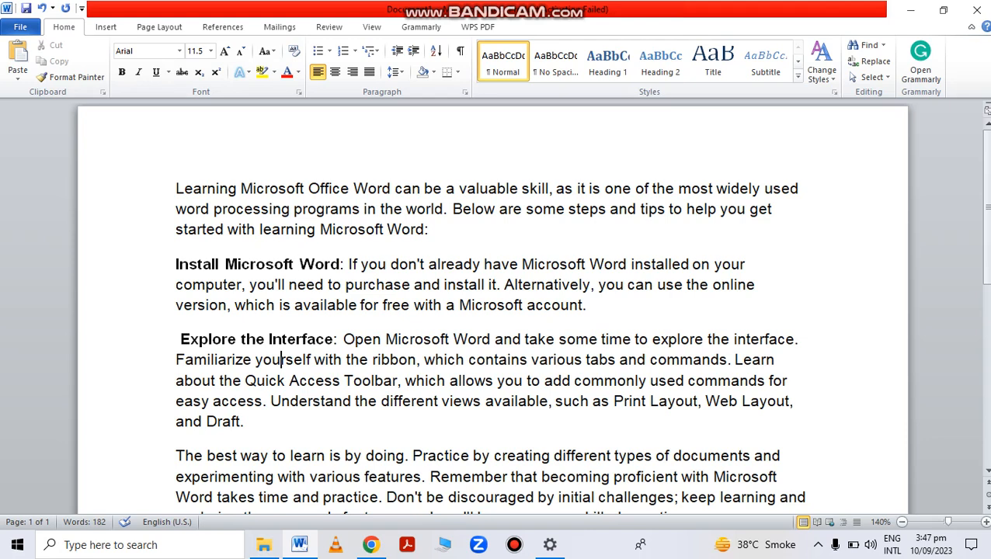
key("ctrl+Home")
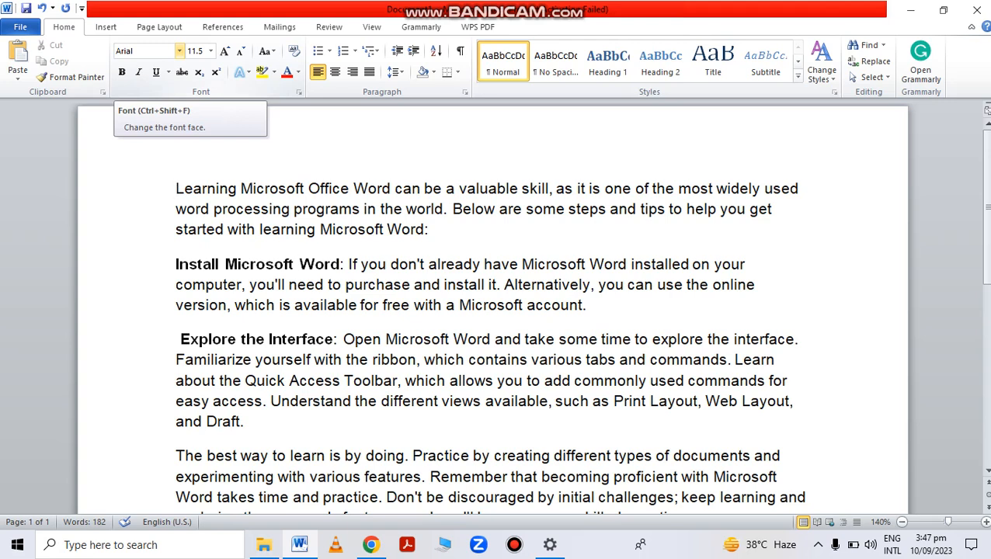
left_click(179, 50)
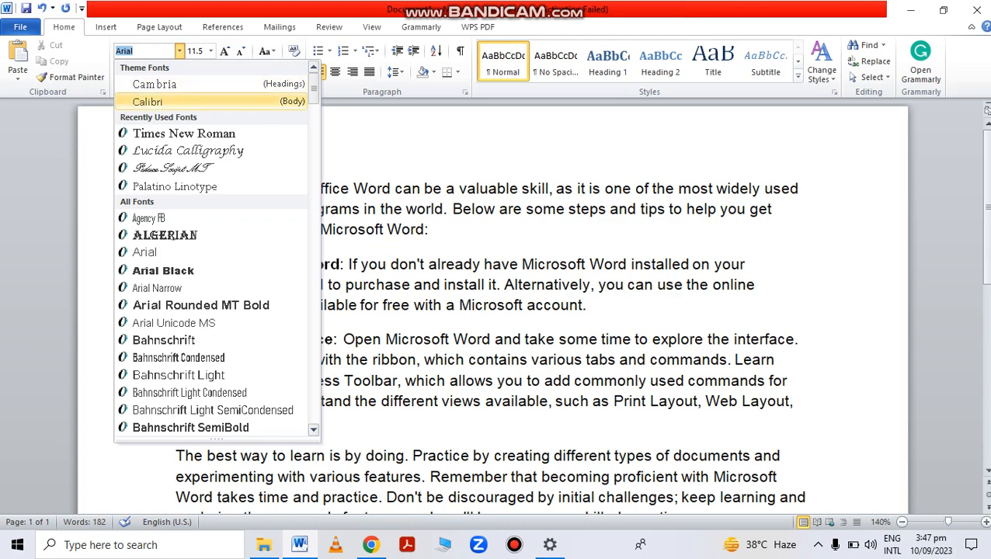
scroll(211, 247, "down", 9)
scroll(211, 247, "down", 20)
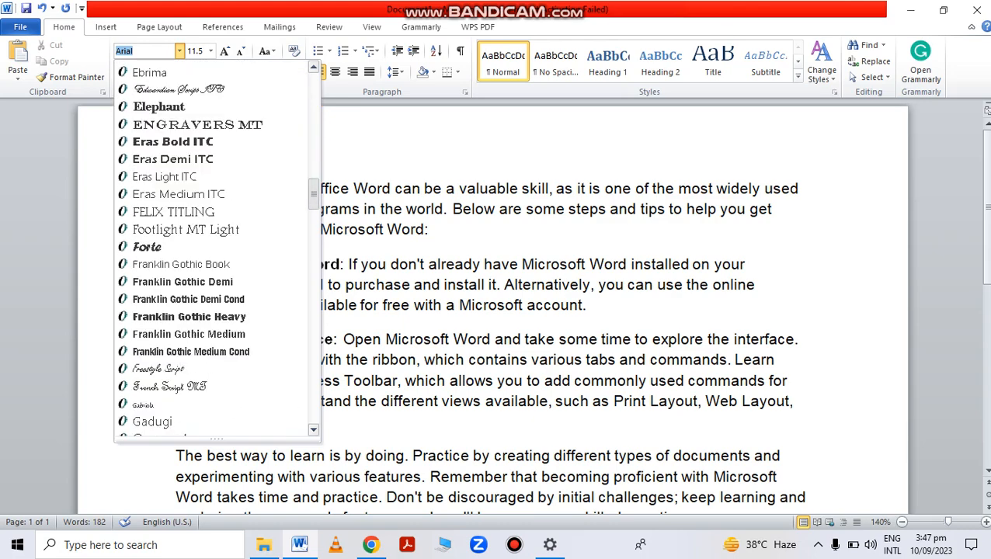
scroll(212, 247, "down", 8)
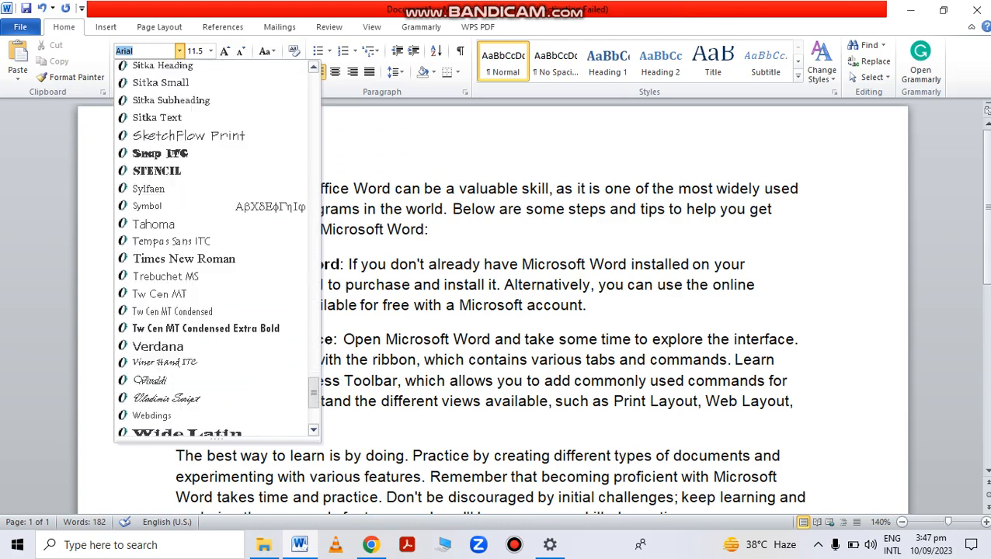
scroll(211, 247, "up", 20)
scroll(211, 247, "up", 20)
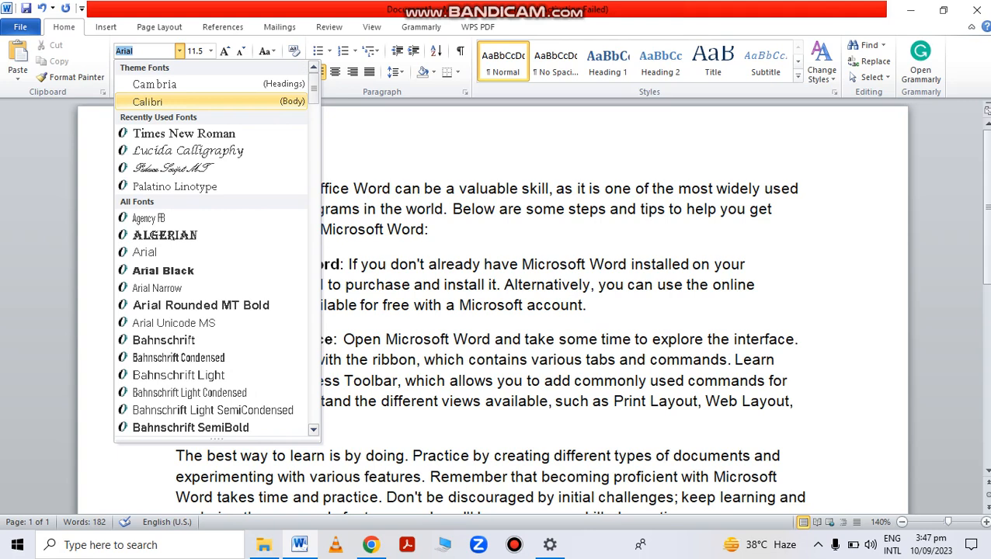
left_click(156, 102)
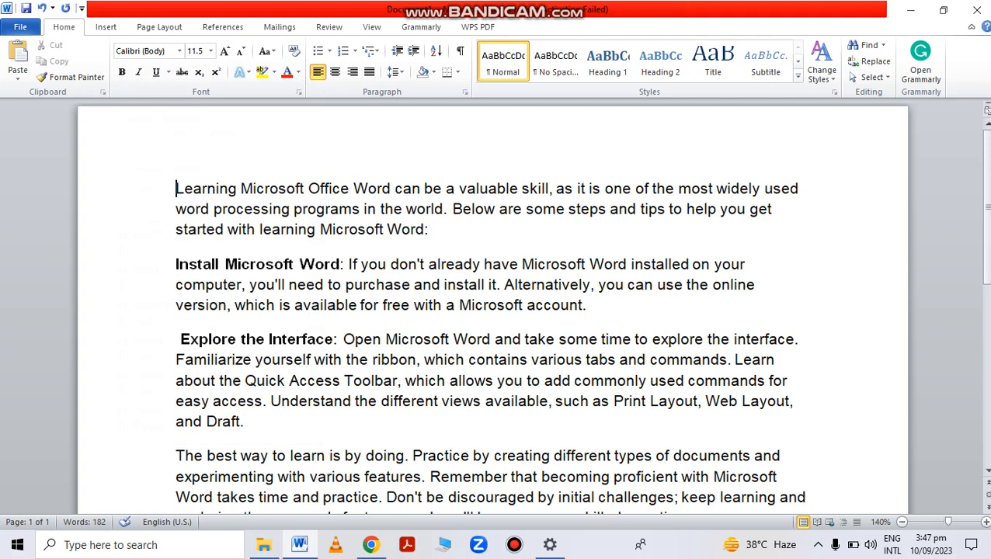
Change the font of the word "Learning" at the start of the opening paragraph to Times New Roman.
left_click_drag(175, 188, 236, 188)
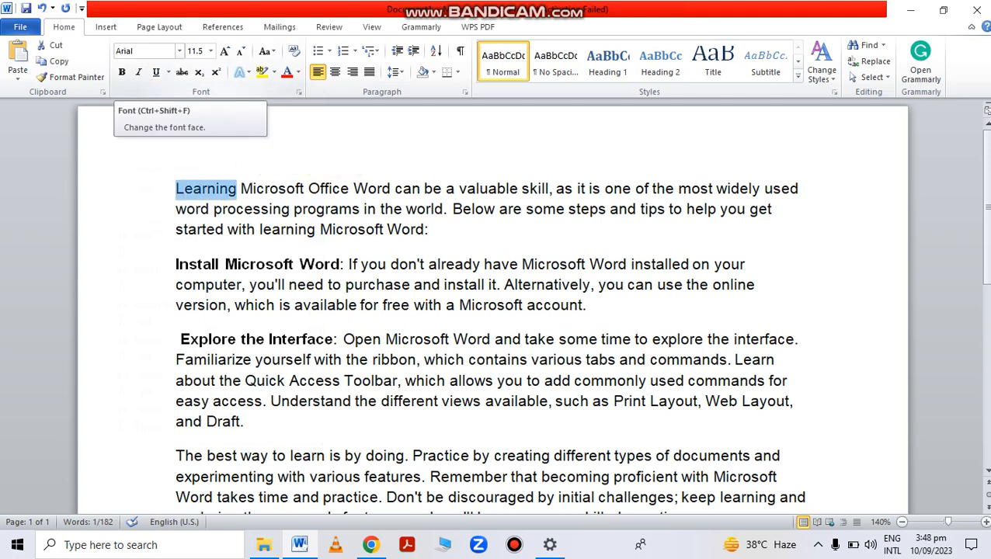
left_click(147, 50)
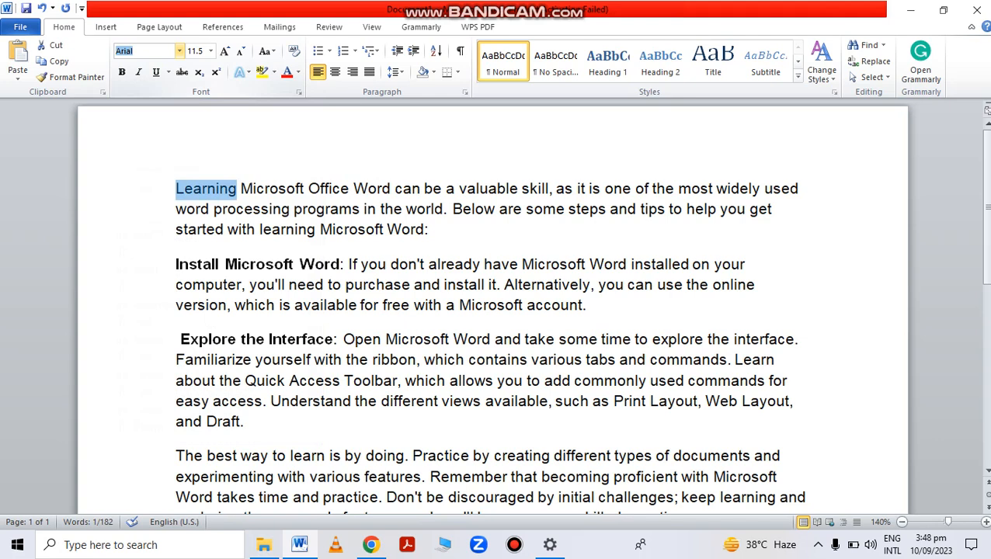
type("Times New Rom")
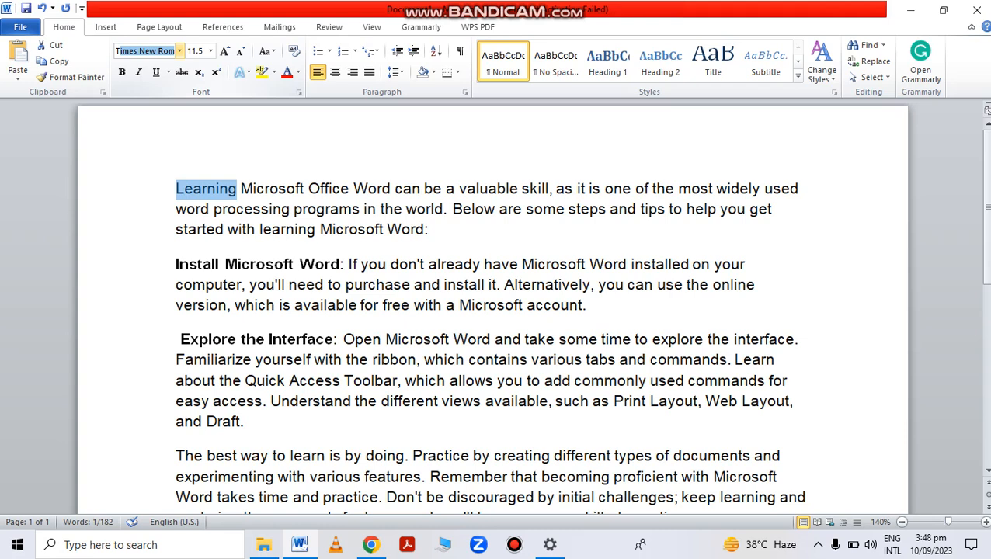
key("Return")
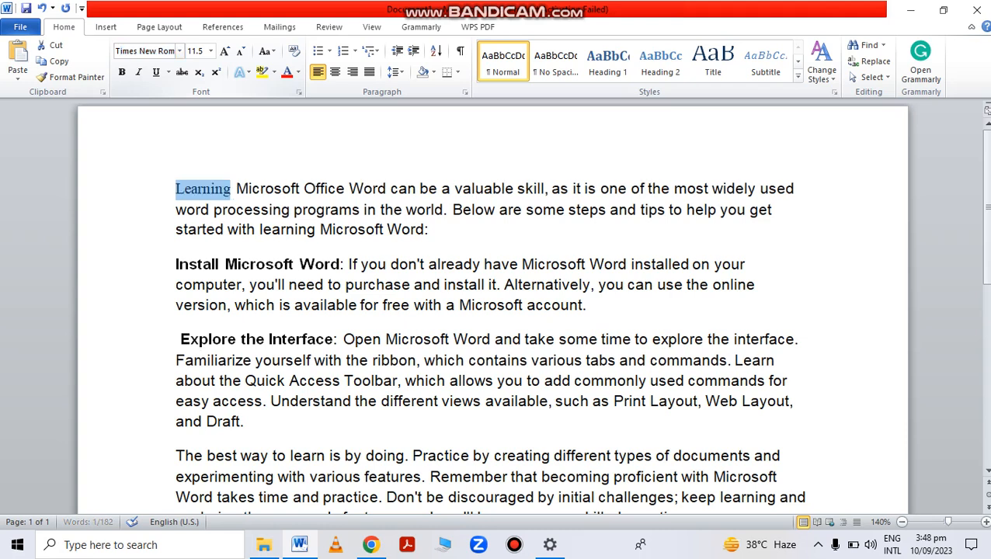
Compare the font of "Learning" with the font of the "Install Microsoft Word" heading and the surrounding text.
left_click(300, 264)
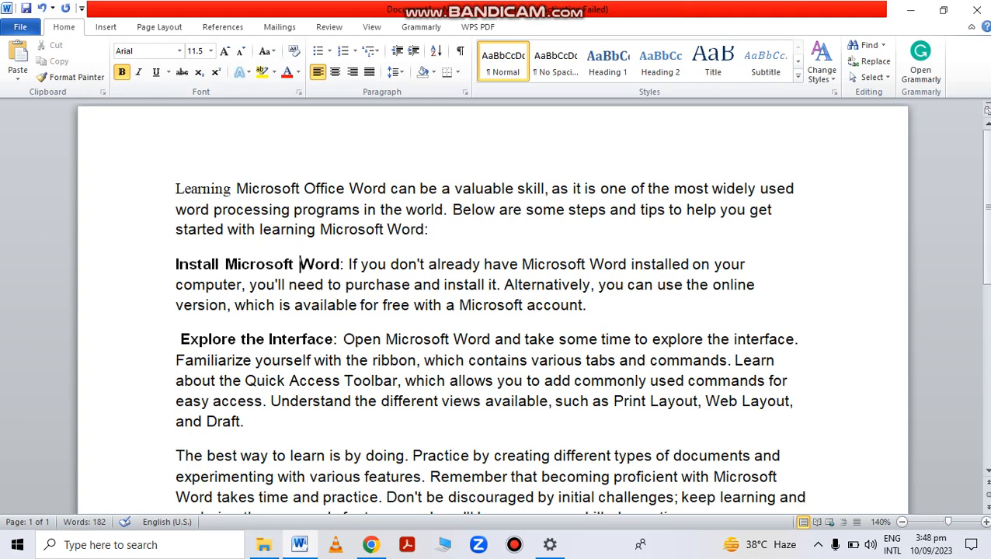
left_click(202, 189)
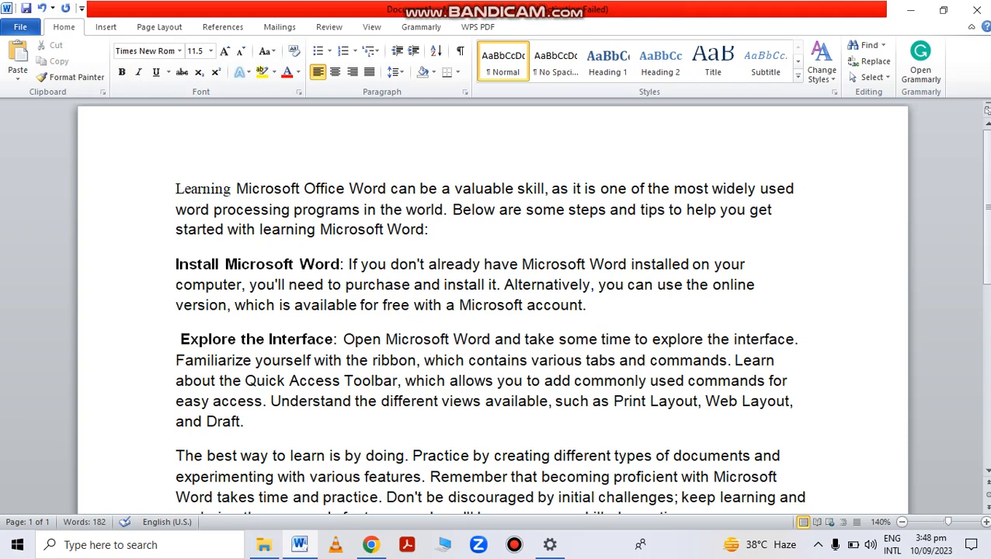
key("Right")
key("Right")
key("Right")
left_click_drag(236, 189, 417, 360)
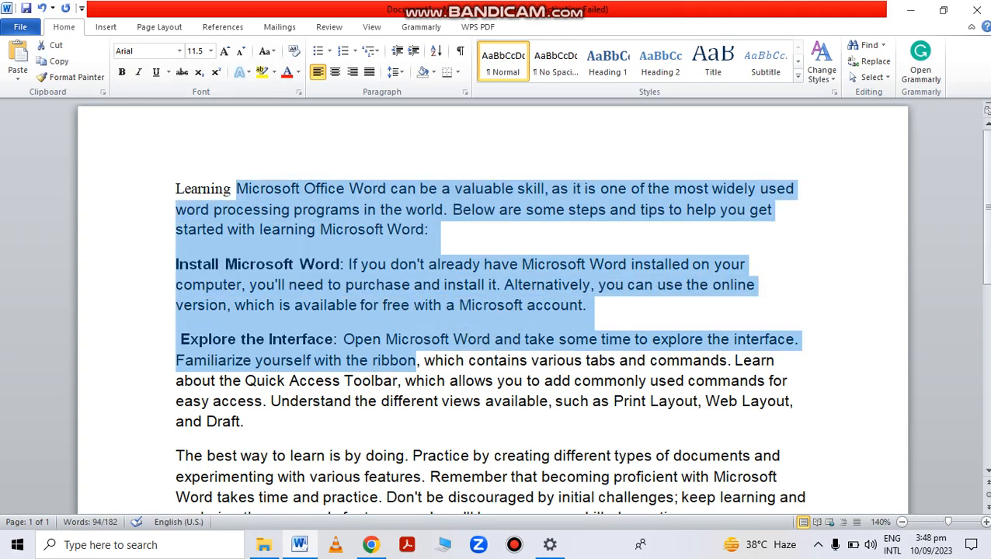
Select only the first word, "Learning", and set its font size to 12.
left_click(177, 189)
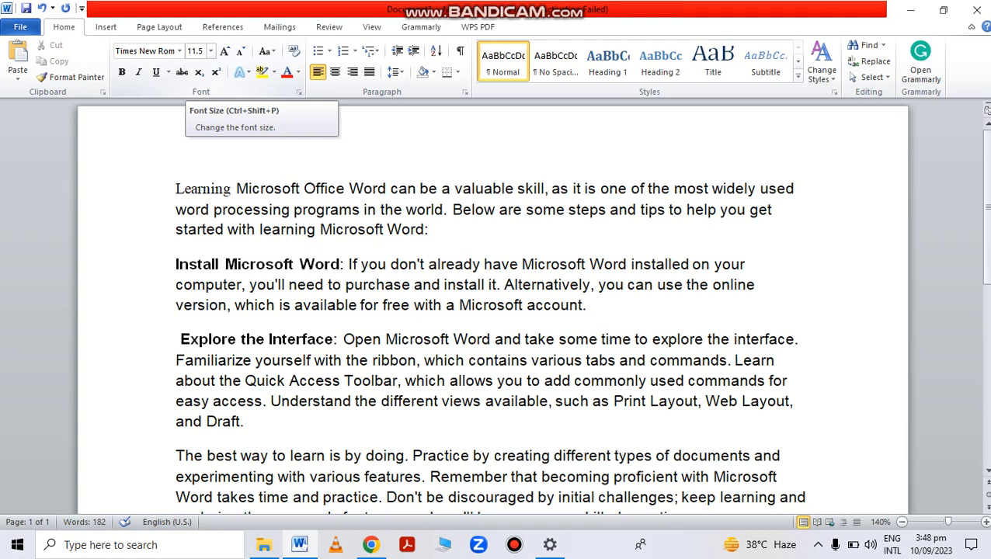
key("shift+Right")
key("shift+Right")
key("shift+Right")
key("shift+Right")
key("shift+Right")
key("shift+Right")
key("shift+Right")
key("shift+Right")
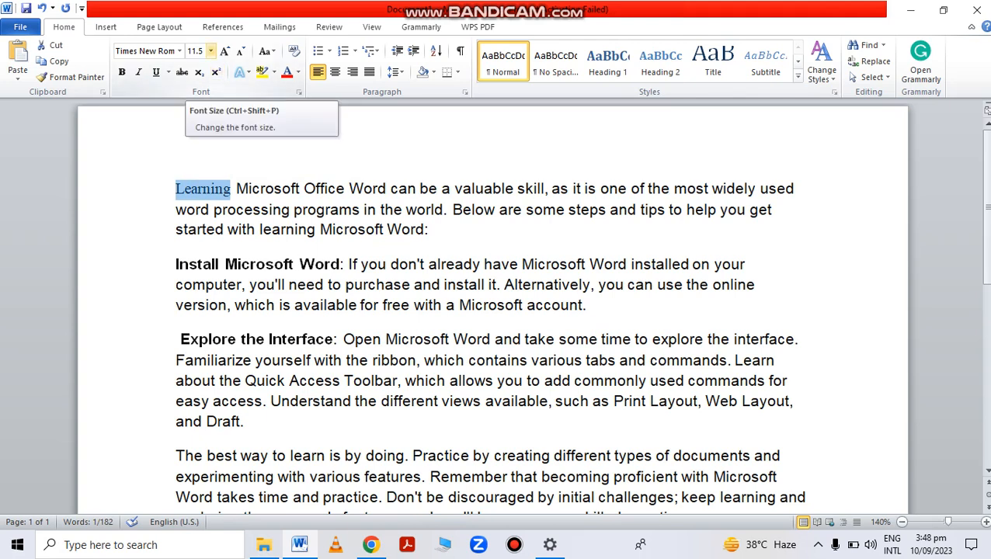
left_click(210, 51)
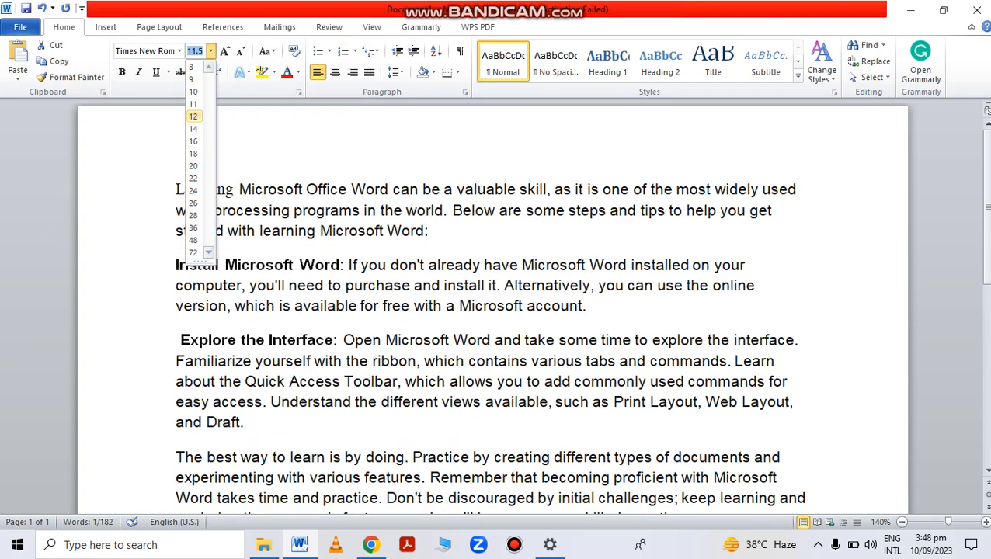
left_click(193, 117)
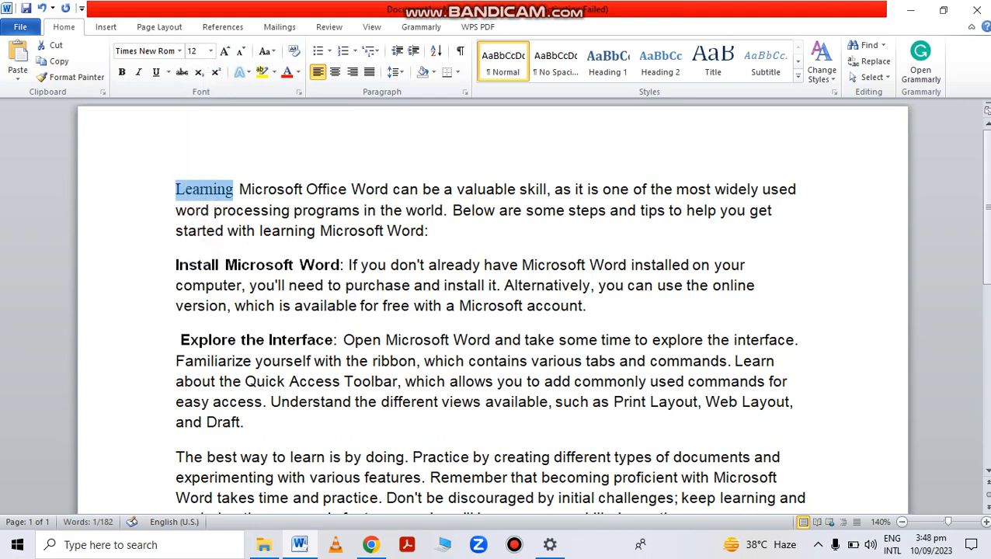
Check the font and size of "Learning" against the neighbouring words in the same line.
left_click(239, 189)
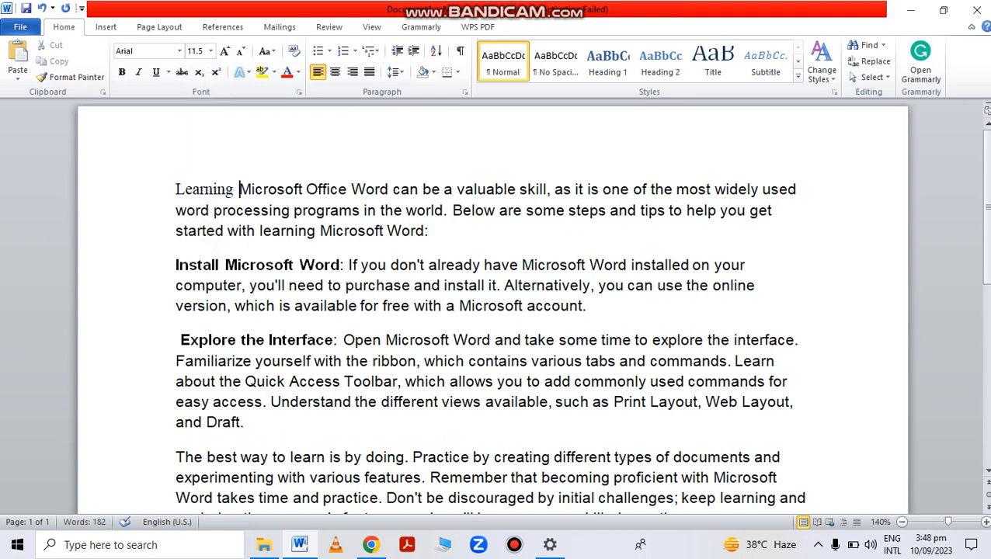
left_click(185, 190)
left_click(218, 189)
left_click(205, 189)
left_click(285, 189)
Make the word "Learning" in the opening line bold.
left_click(176, 190)
left_click_drag(176, 189, 233, 190)
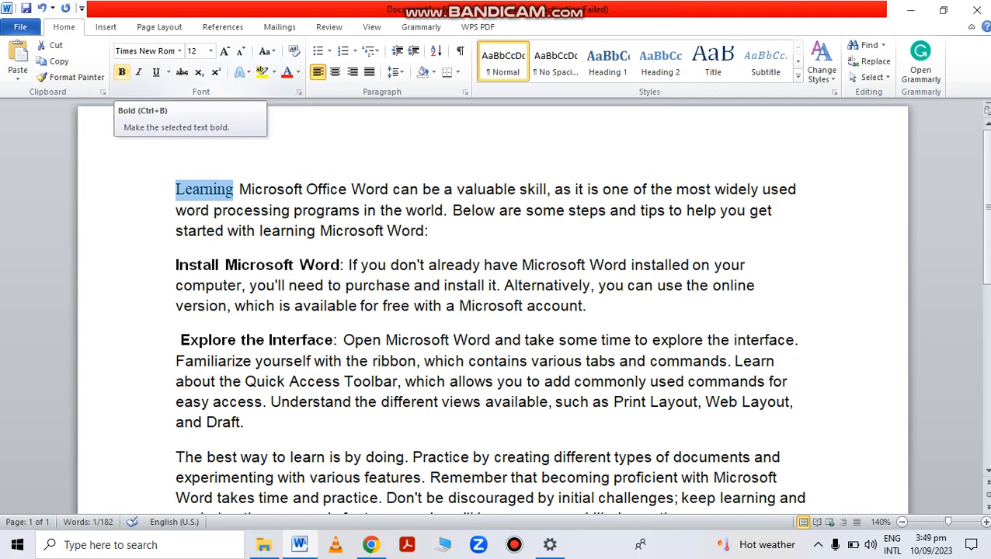
left_click(121, 73)
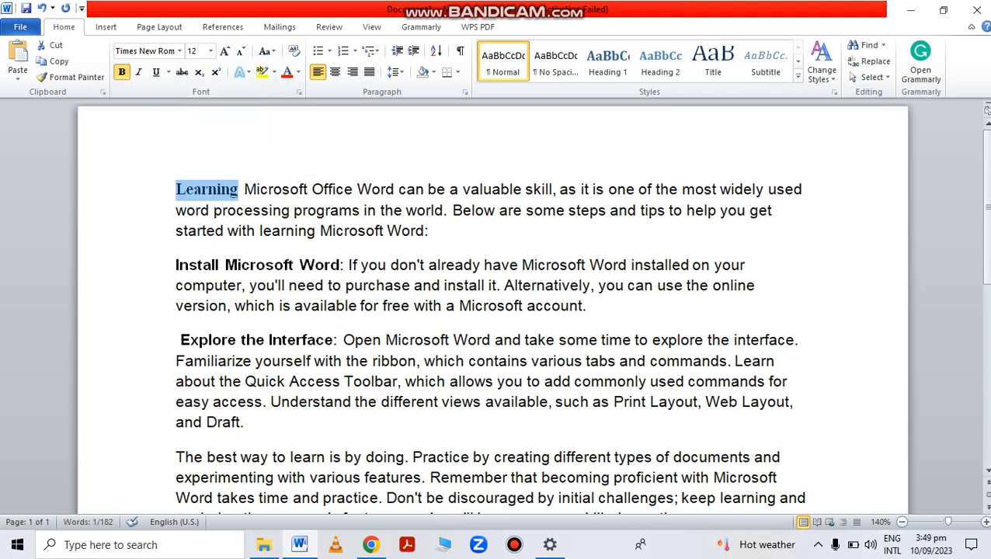
Enlarge the word "Learning" to font size 20.
left_click_drag(948, 521, 953, 521)
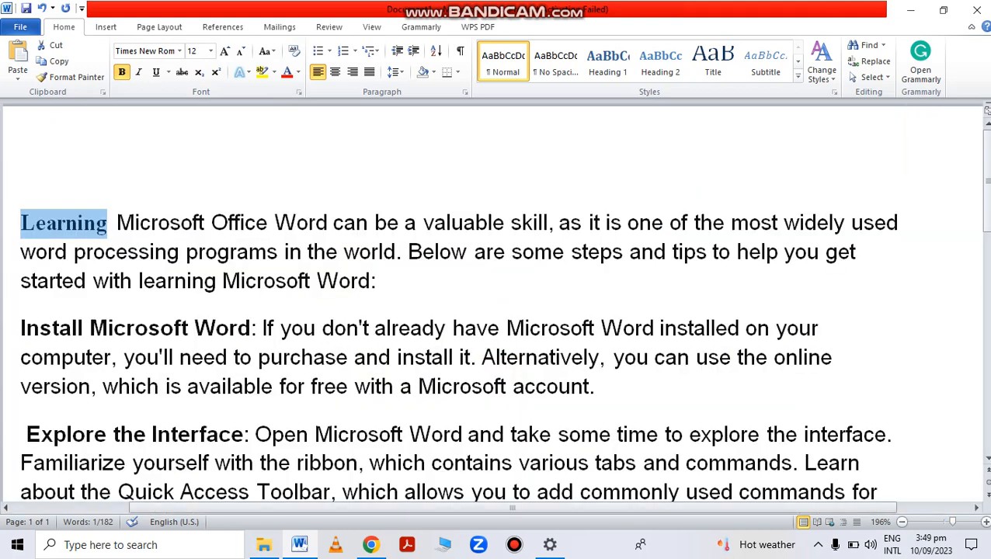
left_click(95, 280)
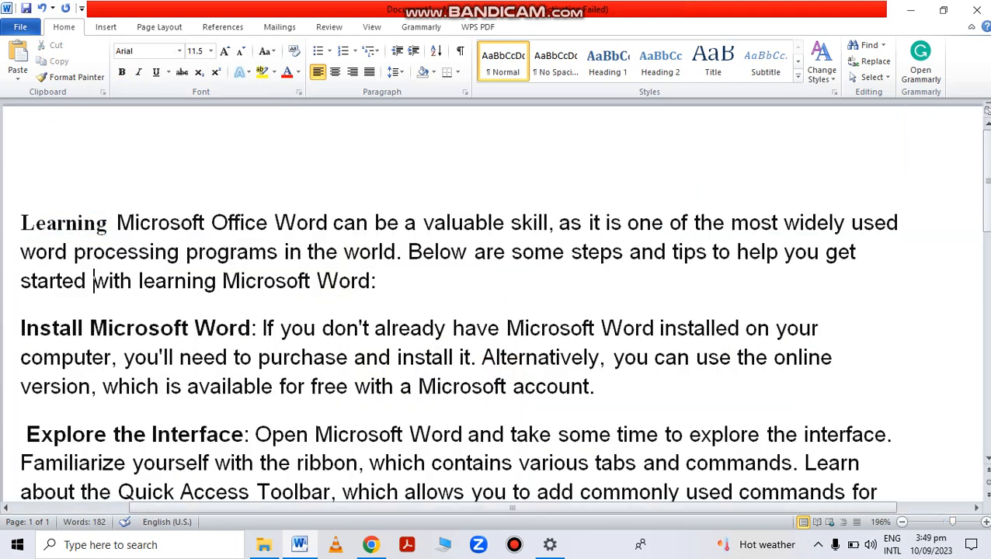
left_click(22, 222)
left_click_drag(21, 223, 108, 223)
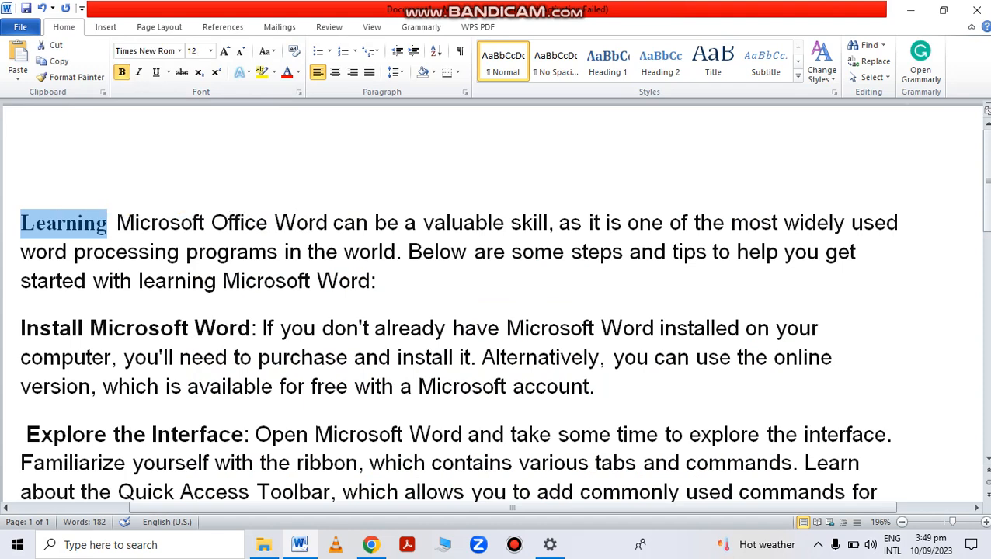
left_click(210, 50)
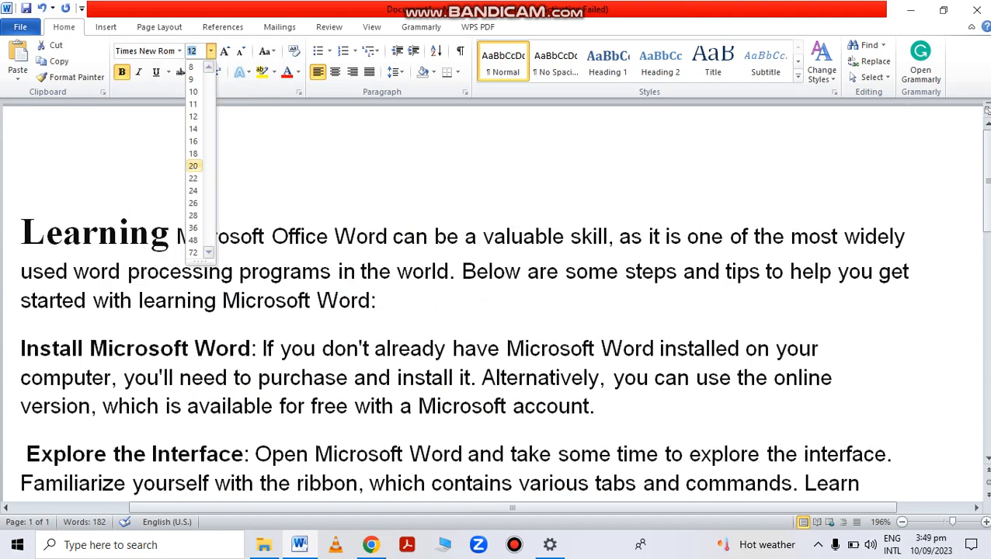
left_click(193, 166)
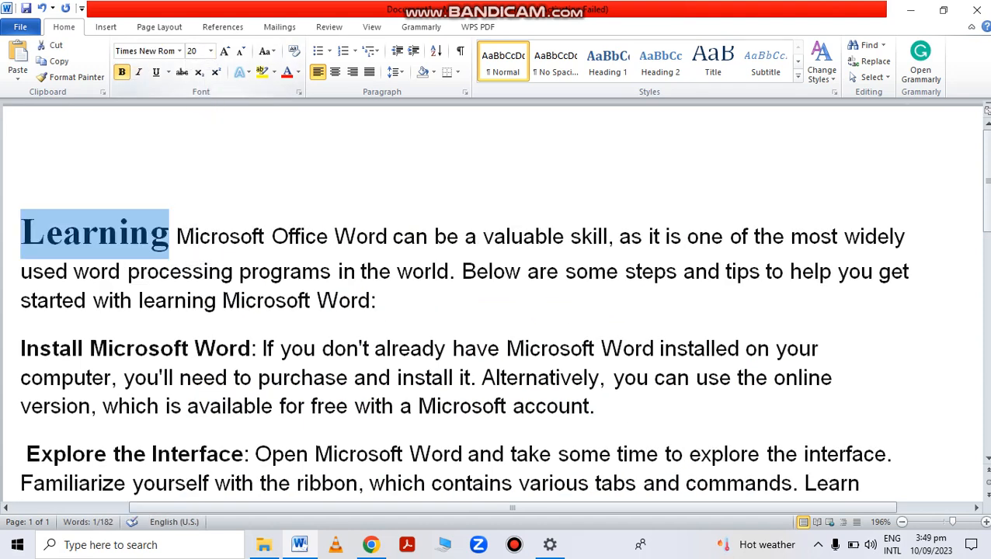
Turn bold off and back on for "Learning", and make the word italic.
left_click(121, 71)
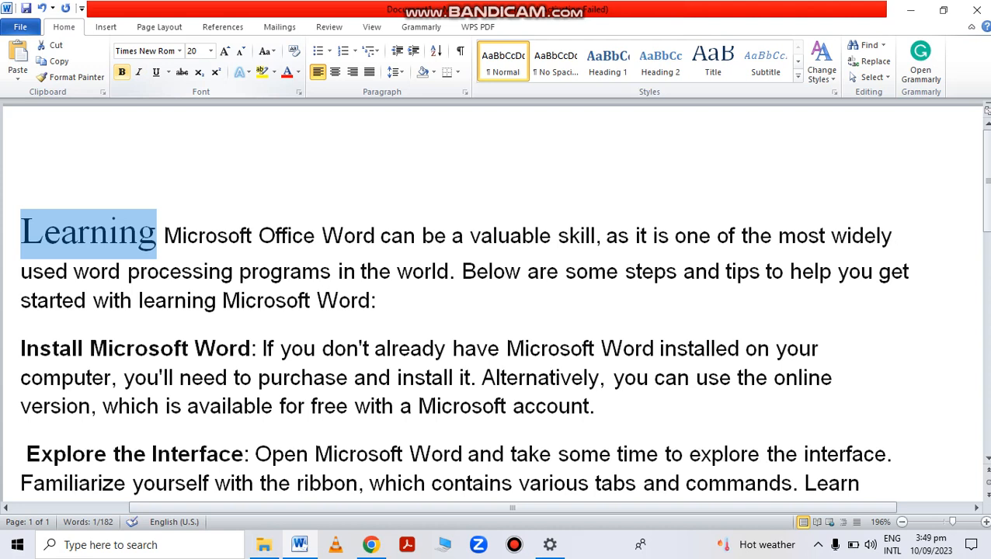
left_click(121, 71)
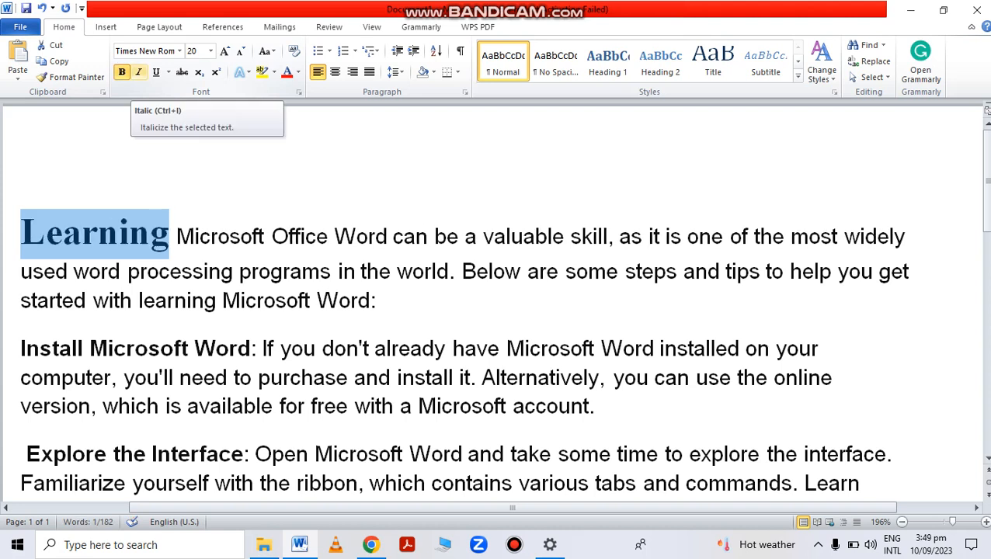
left_click(138, 71)
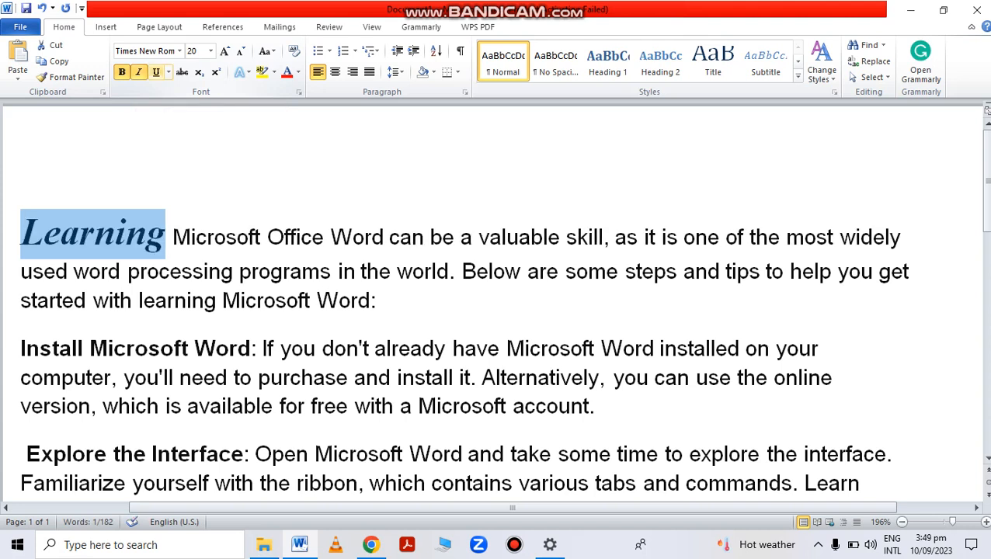
Open the full font settings for the word "Learning" and set its size to 24.
left_click(168, 71)
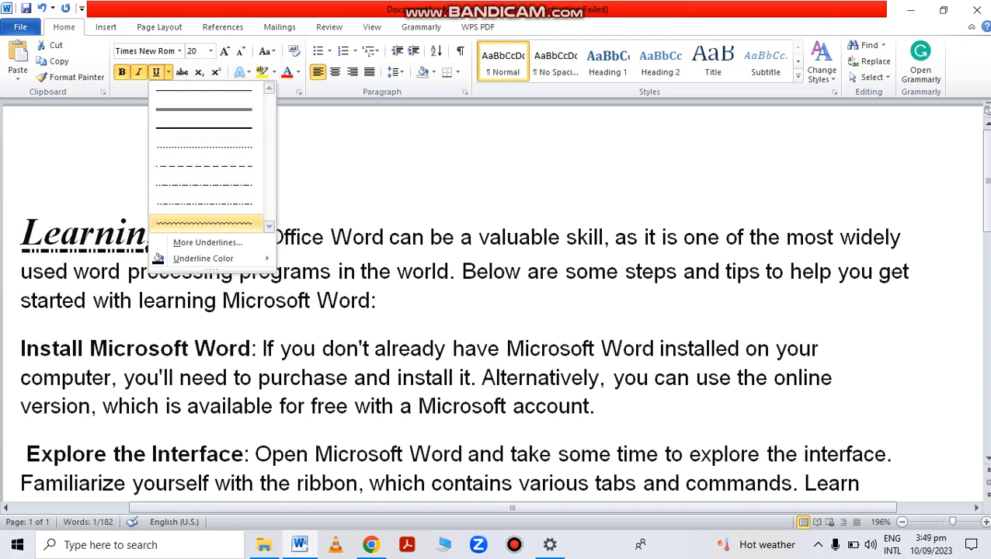
mouse_move(204, 258)
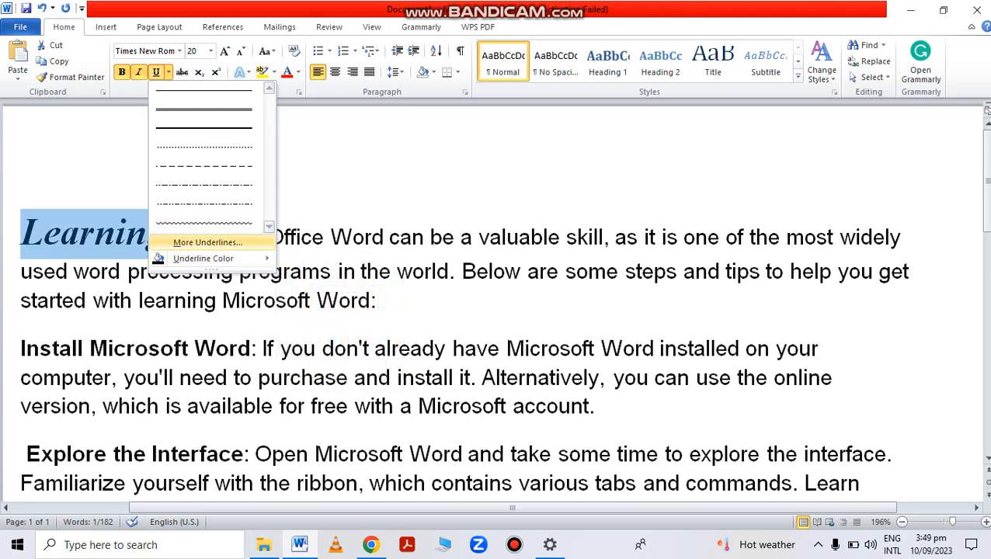
left_click(208, 243)
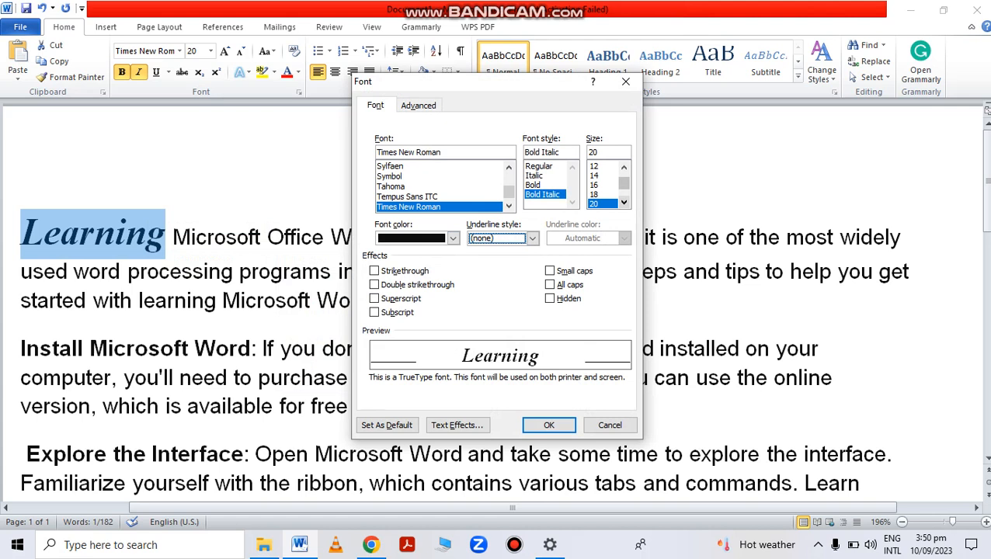
left_click(623, 203)
left_click(624, 202)
left_click(595, 203)
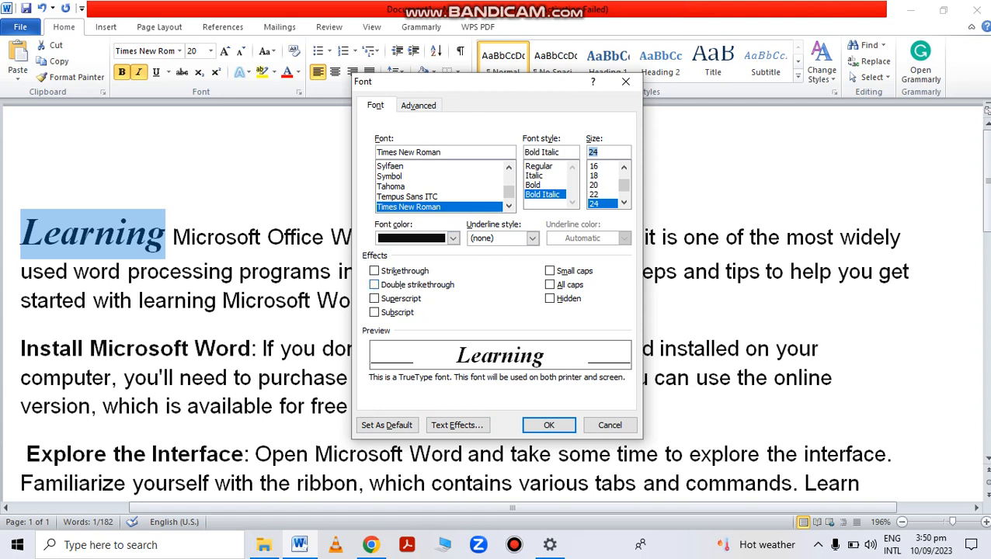
Try the strikethrough, double strikethrough, superscript, subscript, small caps, all caps and hidden effects on "Learning".
left_click(374, 271)
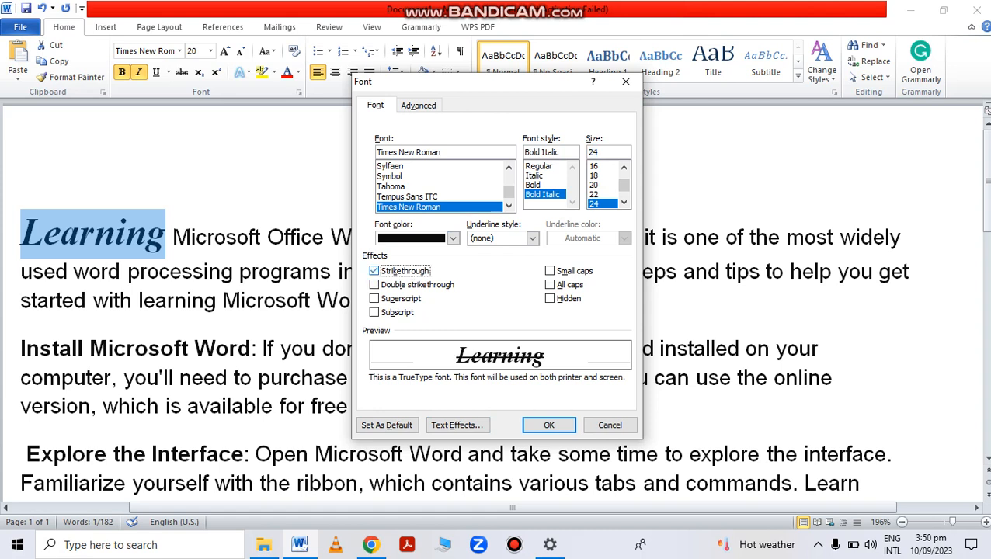
left_click(375, 285)
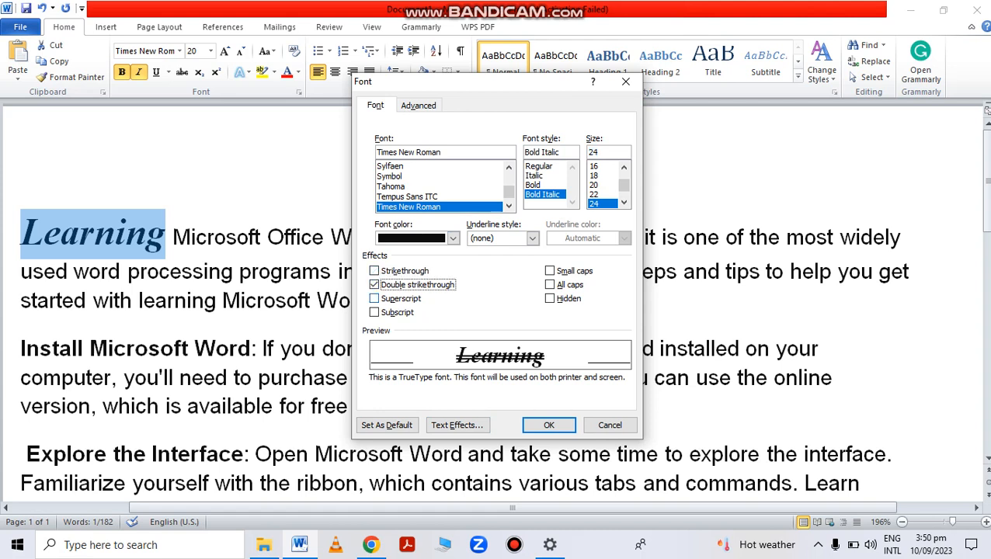
left_click(374, 298)
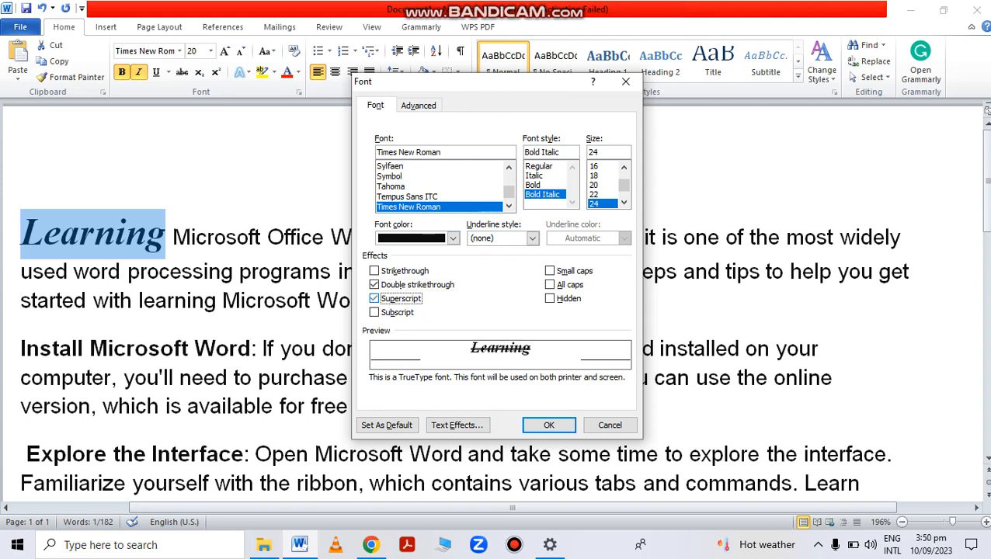
left_click(374, 312)
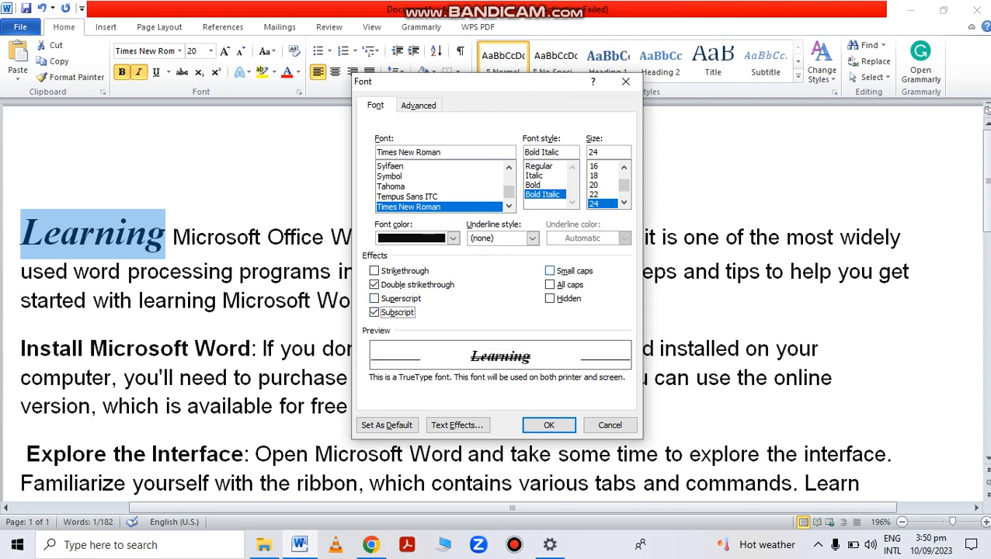
left_click(550, 271)
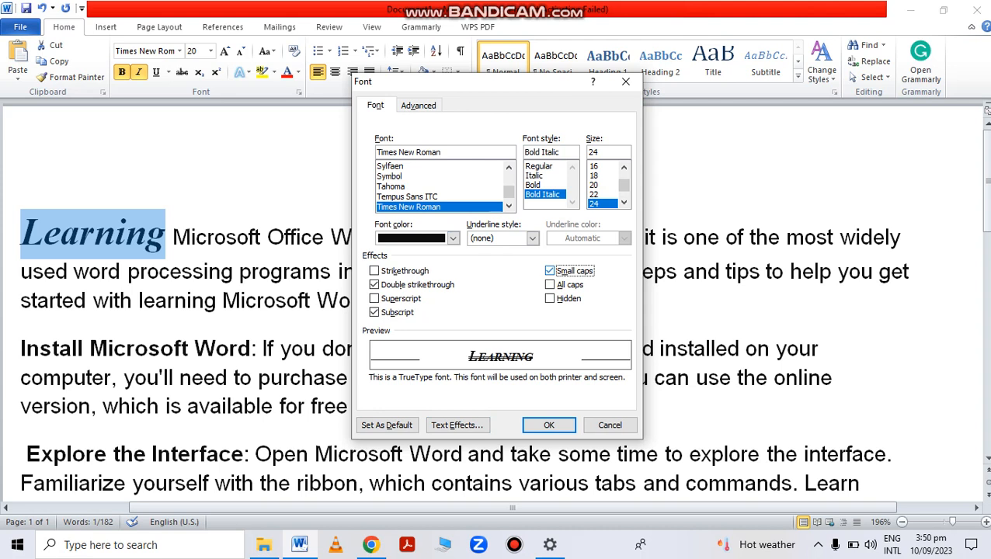
left_click(550, 285)
left_click(550, 298)
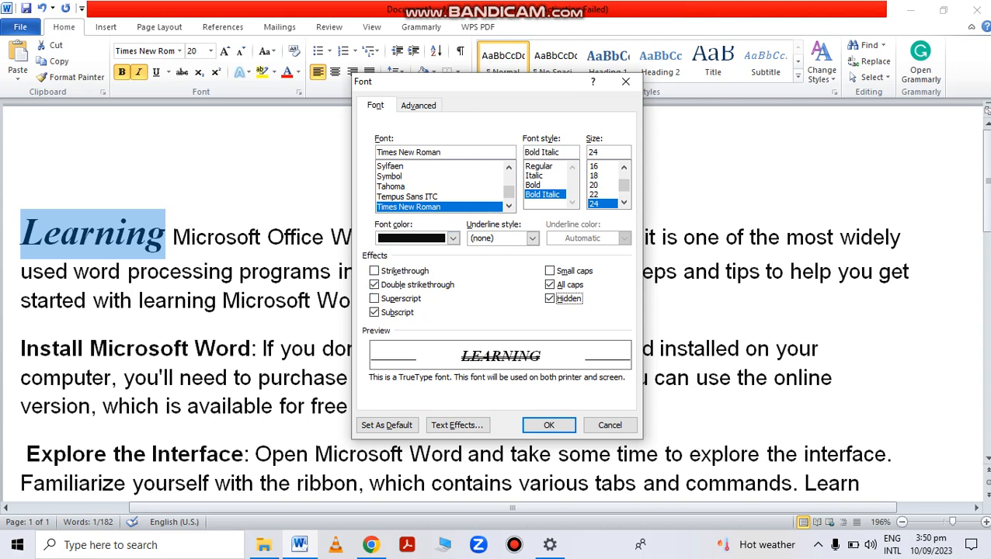
Clear the double strikethrough, subscript, all caps and hidden effects for "Learning".
left_click(374, 285)
left_click(374, 313)
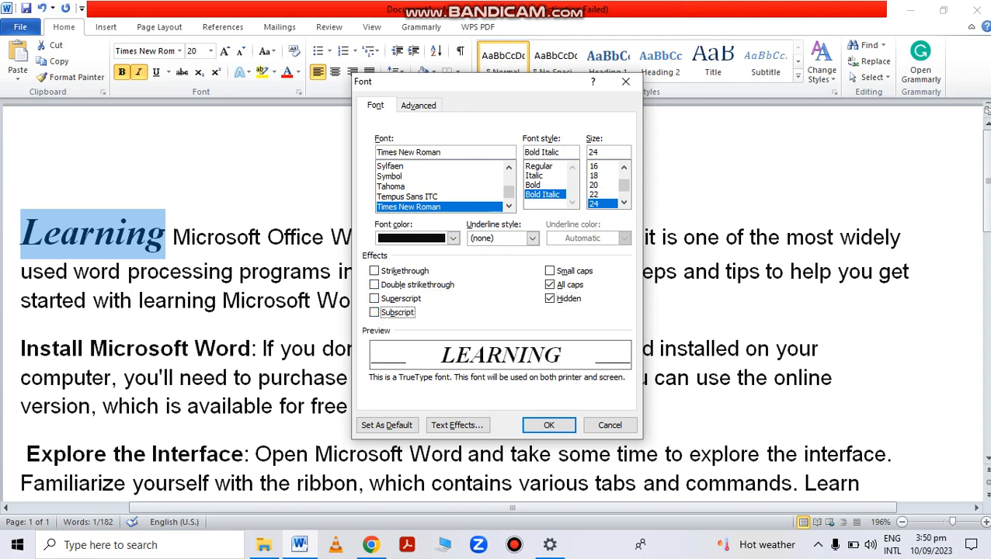
left_click(550, 285)
left_click(550, 299)
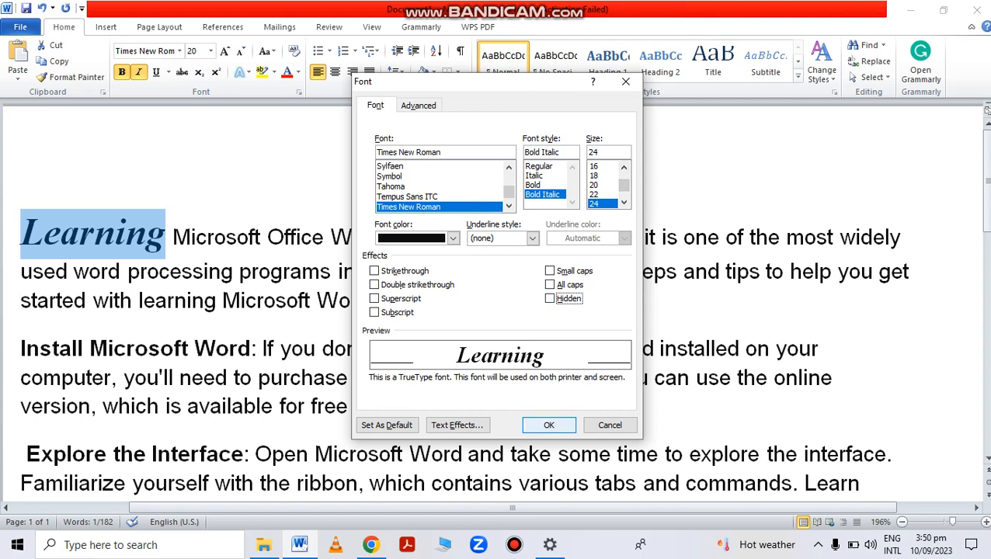
Look through the text effects settings for text outline, outline style, shadow, and glow and soft edges.
key("Tab")
key("Tab")
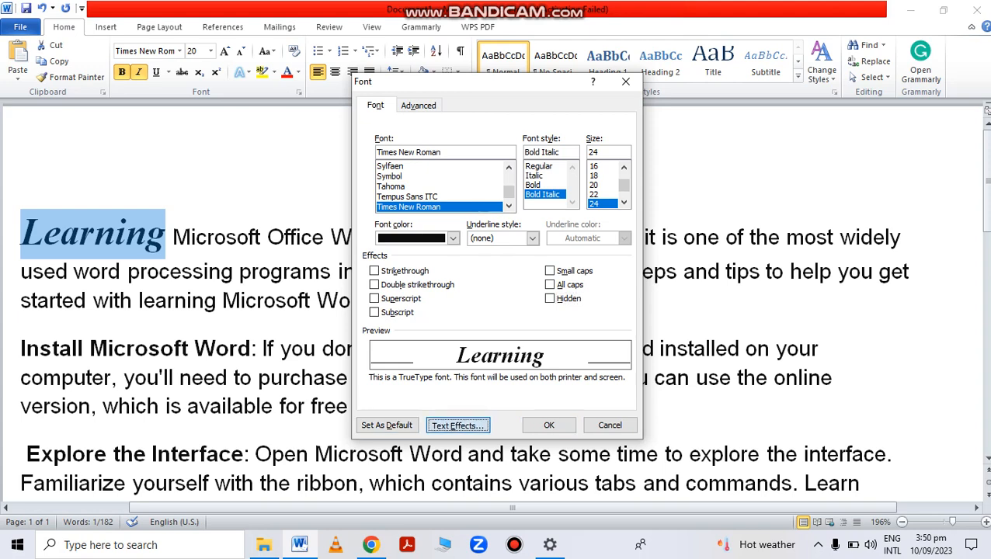
key("Return")
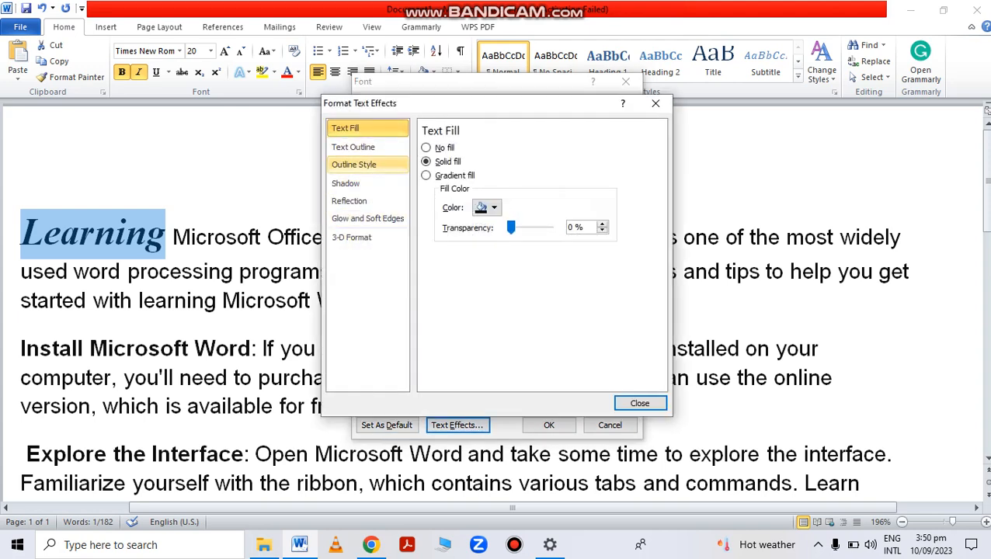
left_click(353, 147)
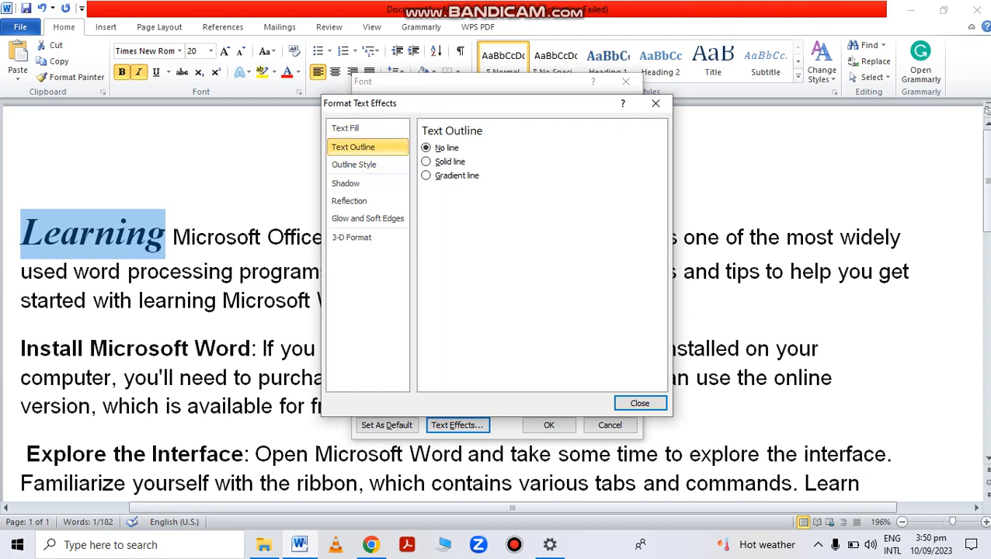
left_click(353, 165)
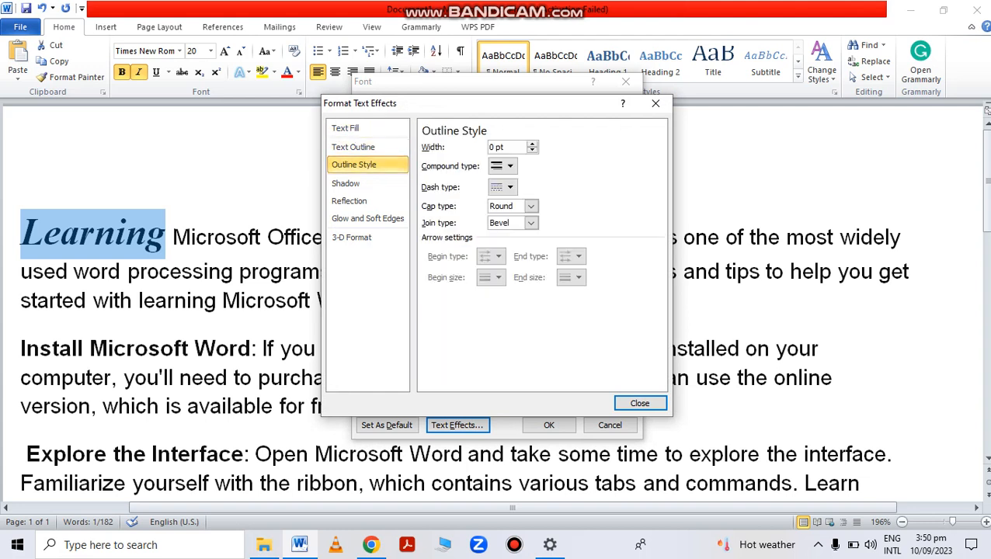
left_click(345, 183)
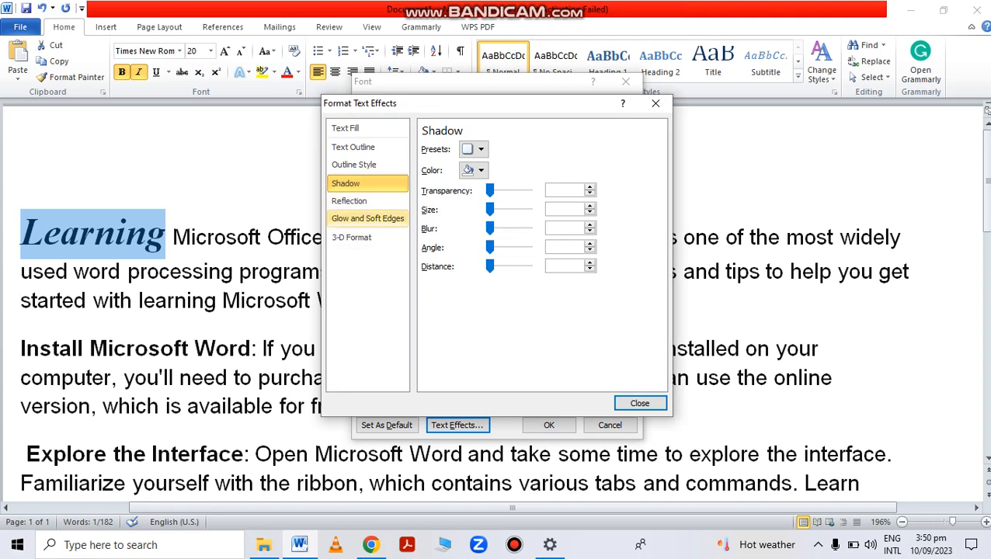
left_click(368, 218)
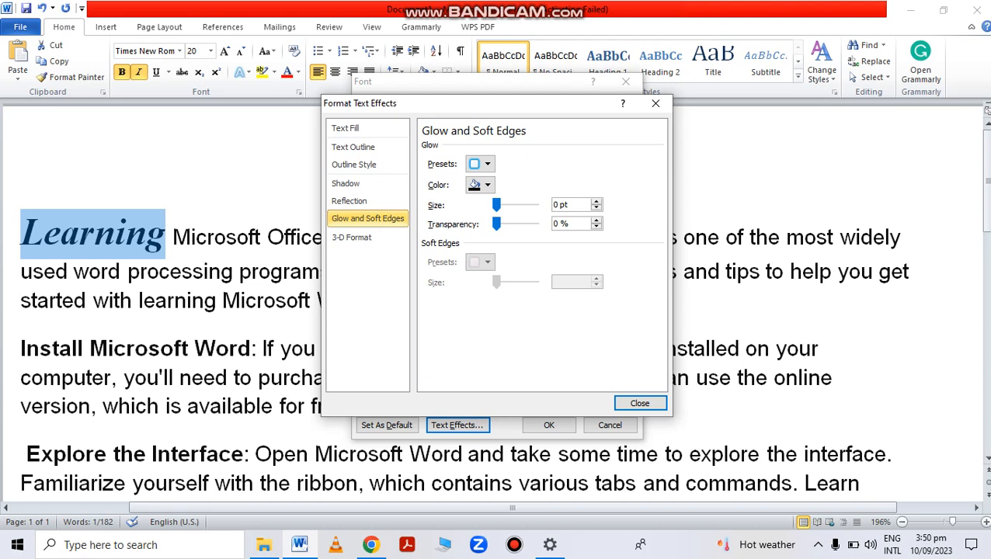
Choose the third preset in the first row as the bottom bevel for "Learning" and apply the font settings.
left_click(351, 237)
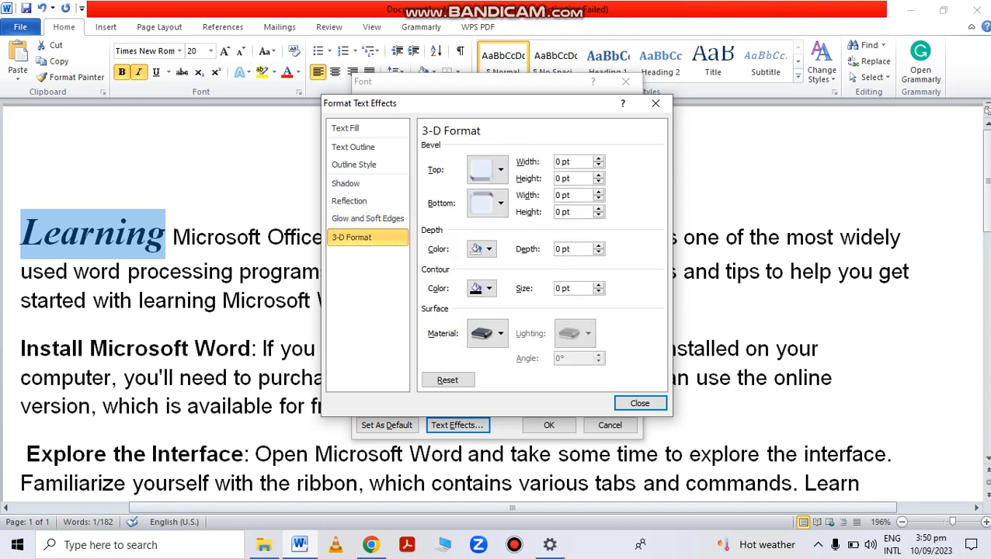
left_click(497, 204)
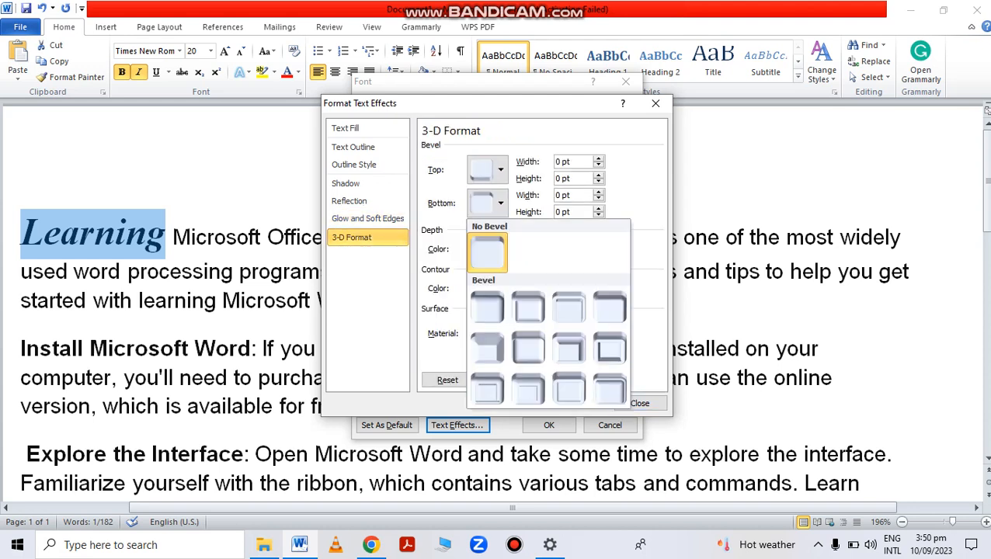
left_click(569, 307)
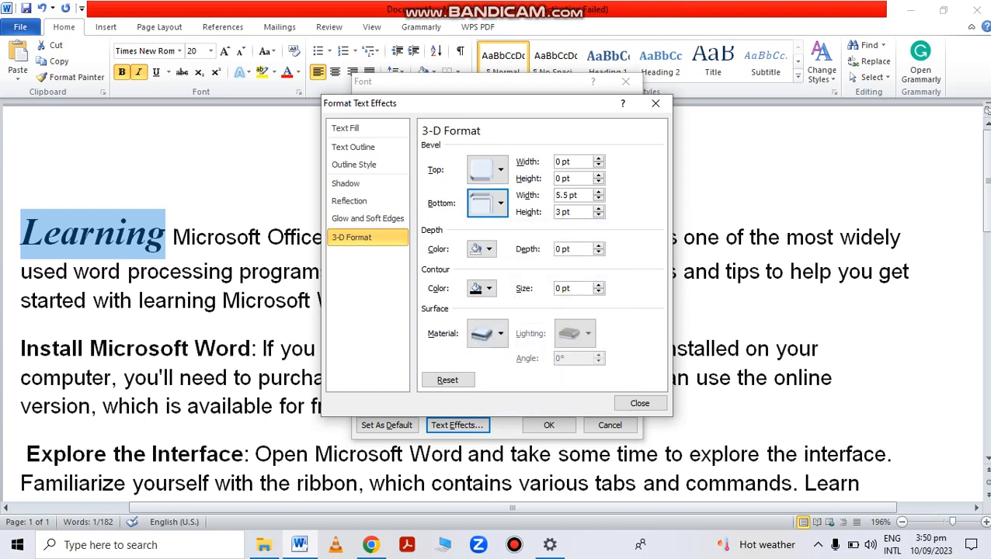
left_click(639, 403)
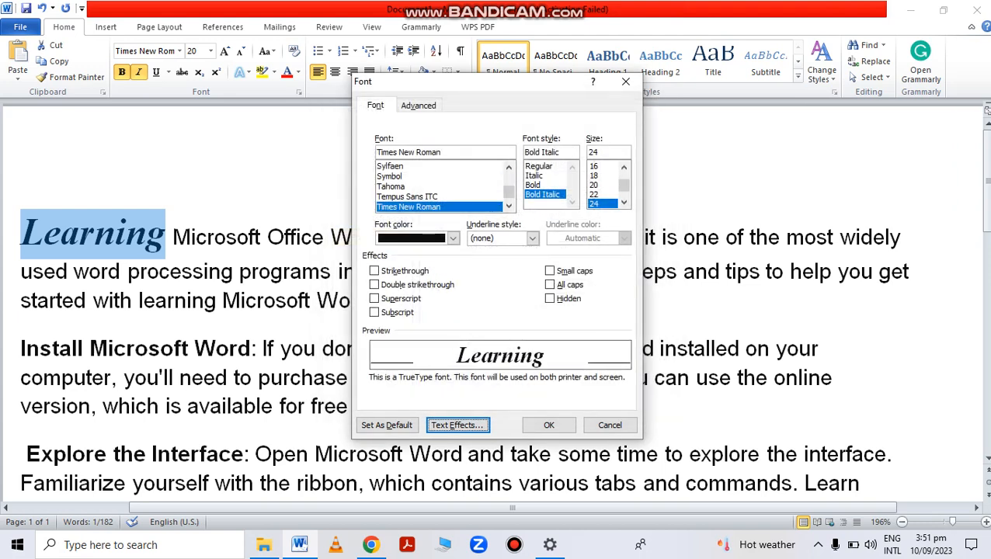
left_click(548, 425)
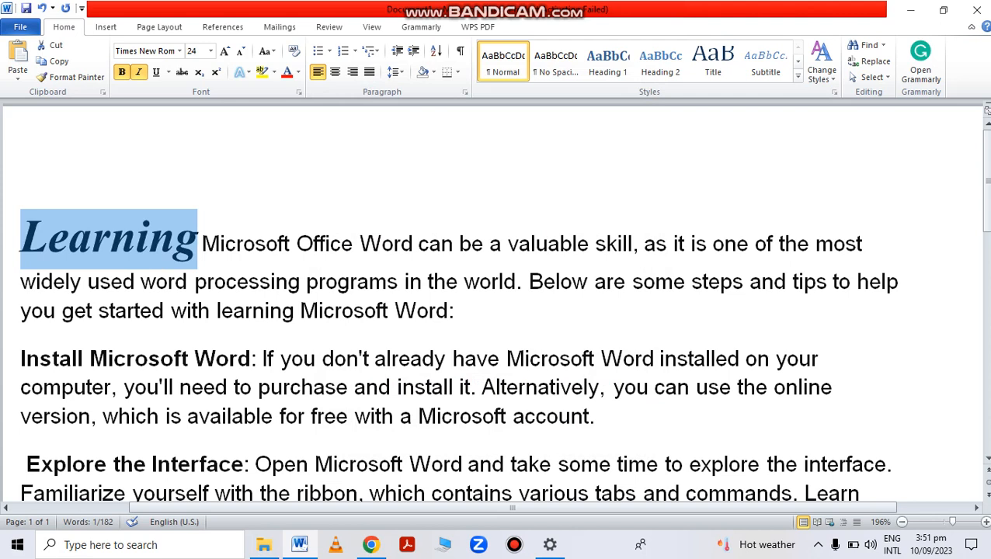
Give "Learning" a thick underline and strike the word through.
left_click(168, 71)
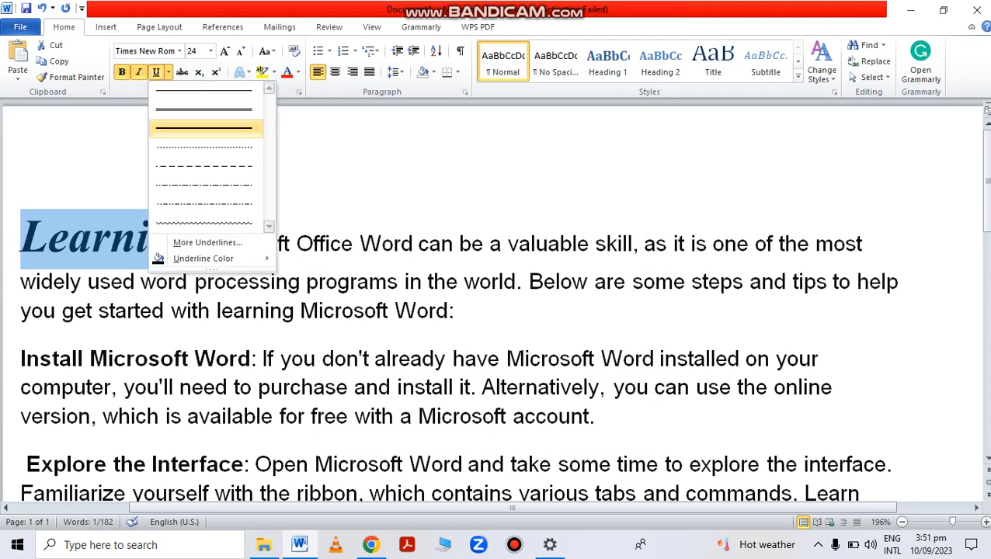
left_click(206, 128)
left_click(21, 173)
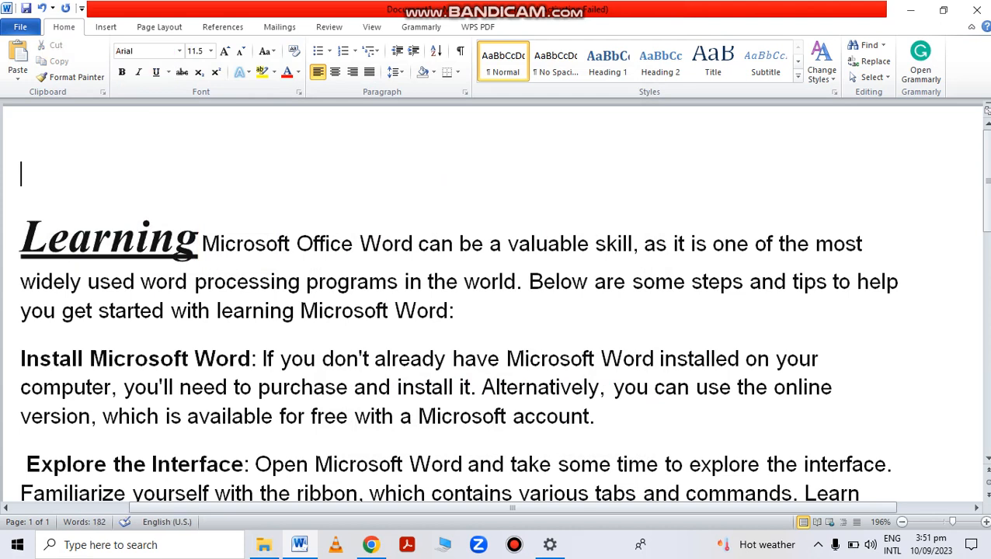
left_click_drag(20, 237, 197, 237)
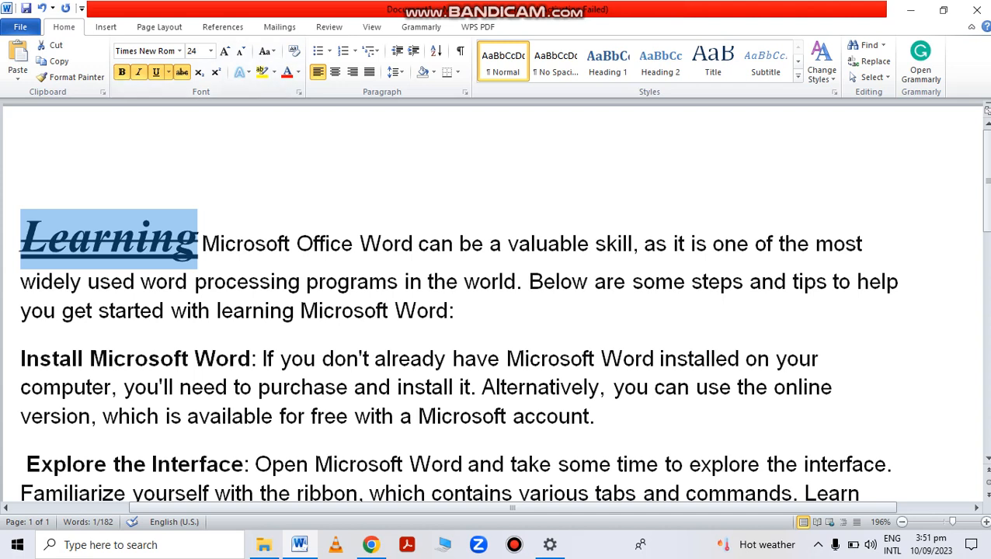
left_click(266, 243)
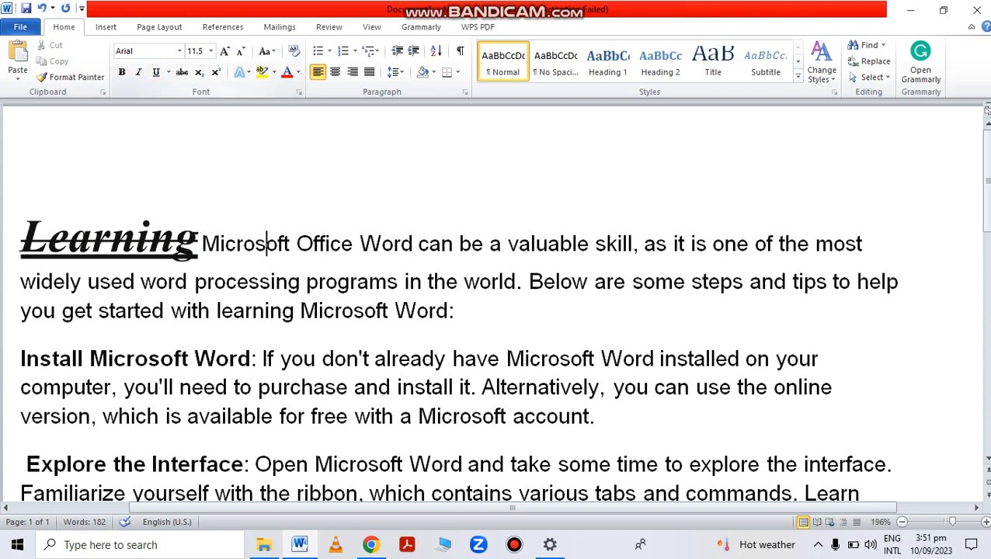
Try "Learning" as subscript and as superscript.
left_click(156, 235)
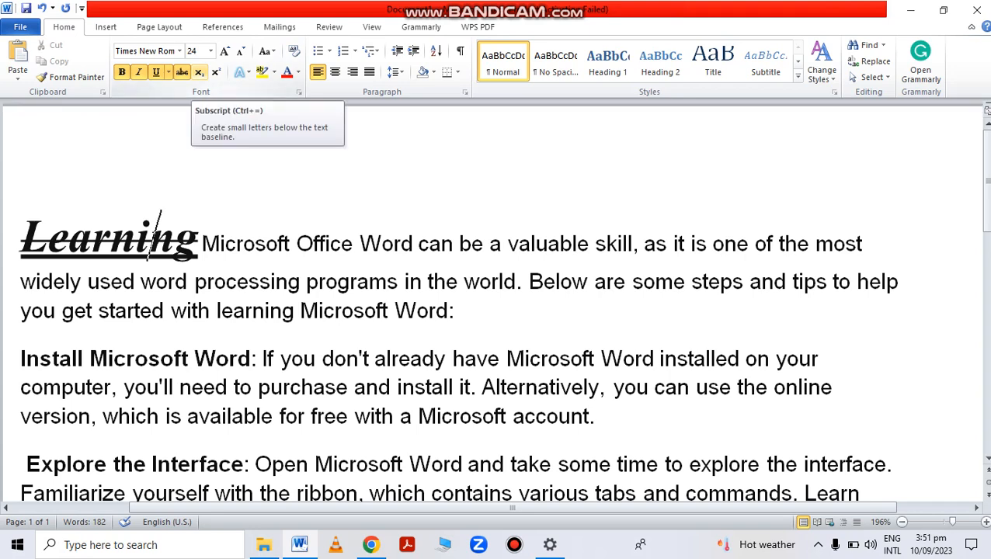
left_click(199, 71)
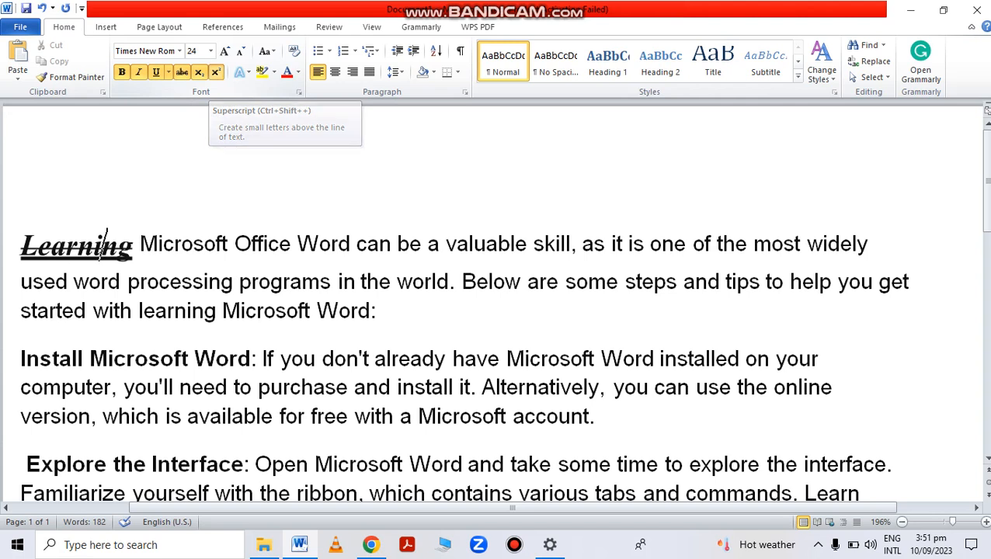
left_click(216, 71)
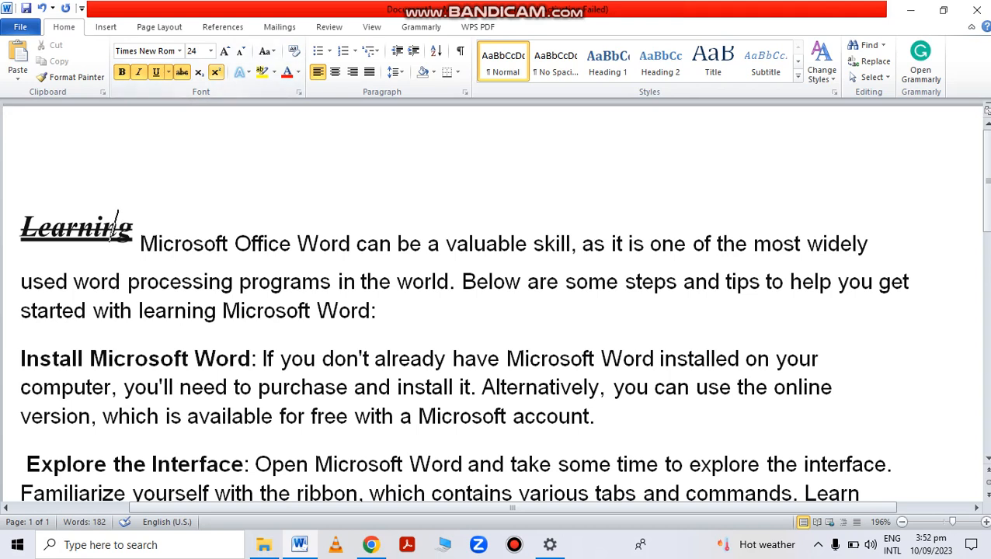
Remove the superscript, bold, italic, underline and strikethrough formatting from "Learning".
key("ctrl+shift+equal")
key("ctrl+b")
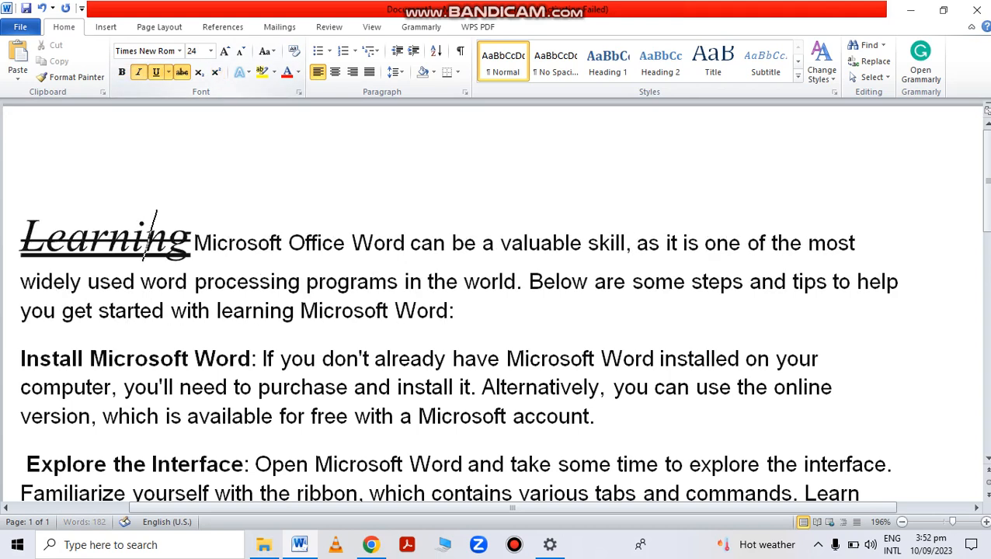
left_click(139, 72)
left_click(156, 73)
left_click(182, 72)
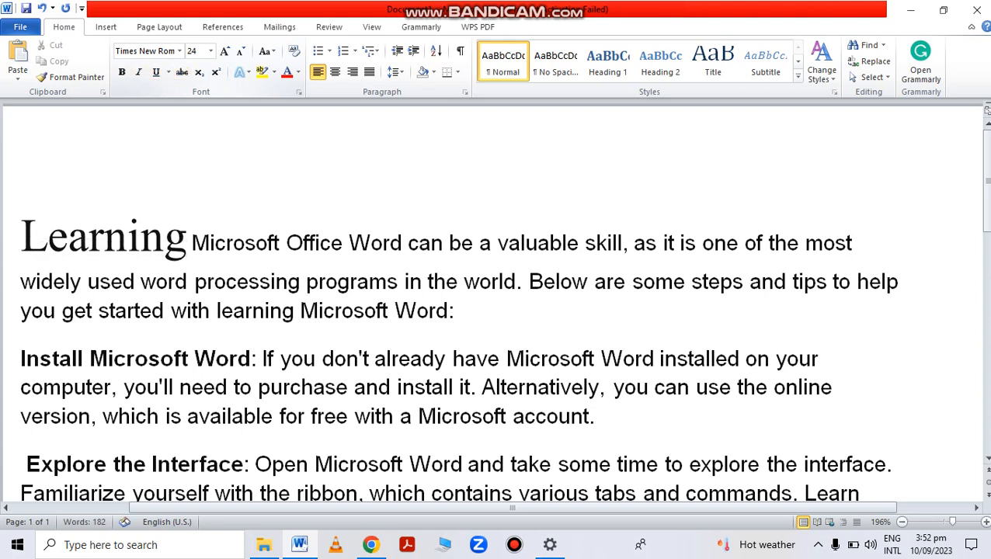
Enlarge the word "Microsoft" in the opening line to font size 80 with Grow Font.
left_click(245, 243)
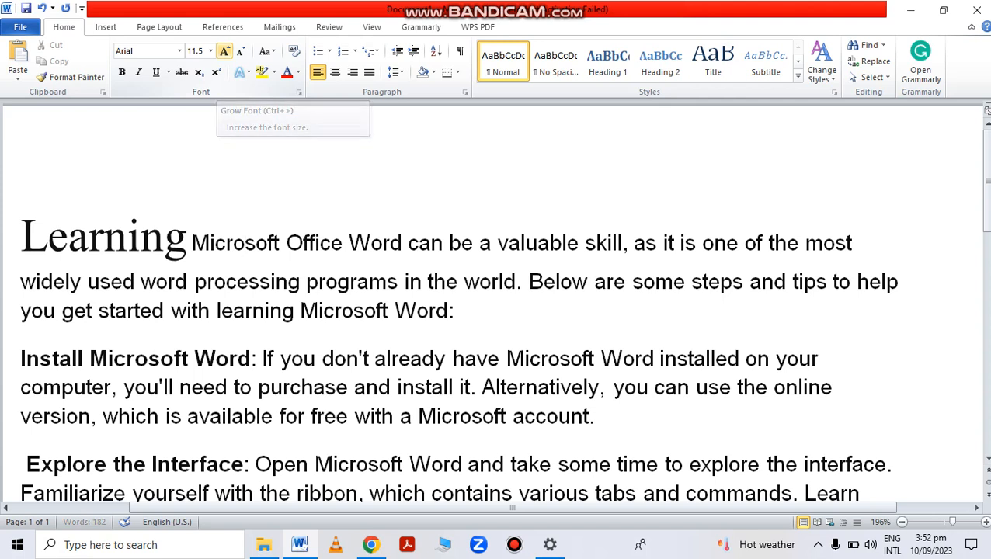
left_click(225, 51)
left_click(225, 51)
left_click(225, 51)
left_click(225, 51)
left_click(225, 51)
left_click(225, 51)
left_click(225, 52)
left_click(225, 52)
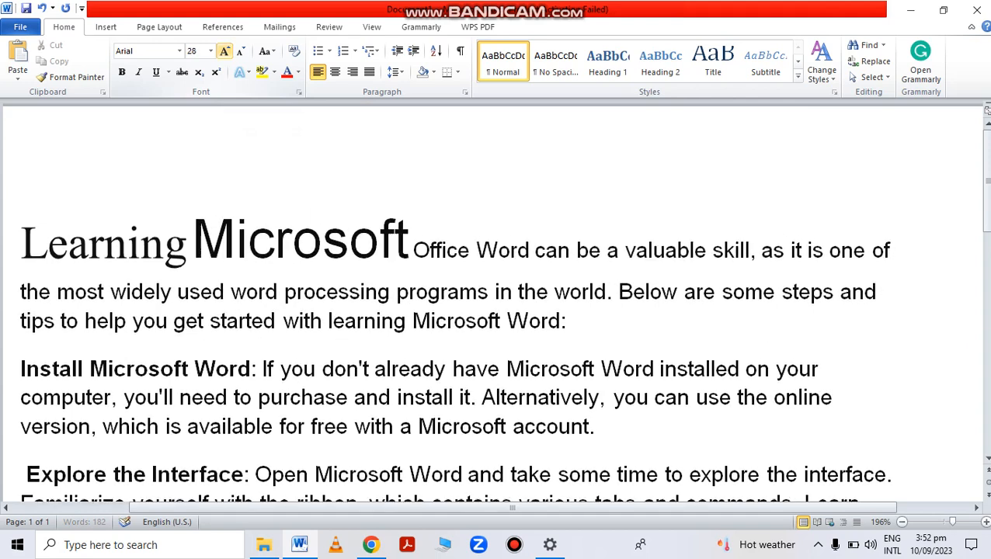
left_click(225, 51)
left_click(225, 51)
left_click(225, 51)
left_click(225, 51)
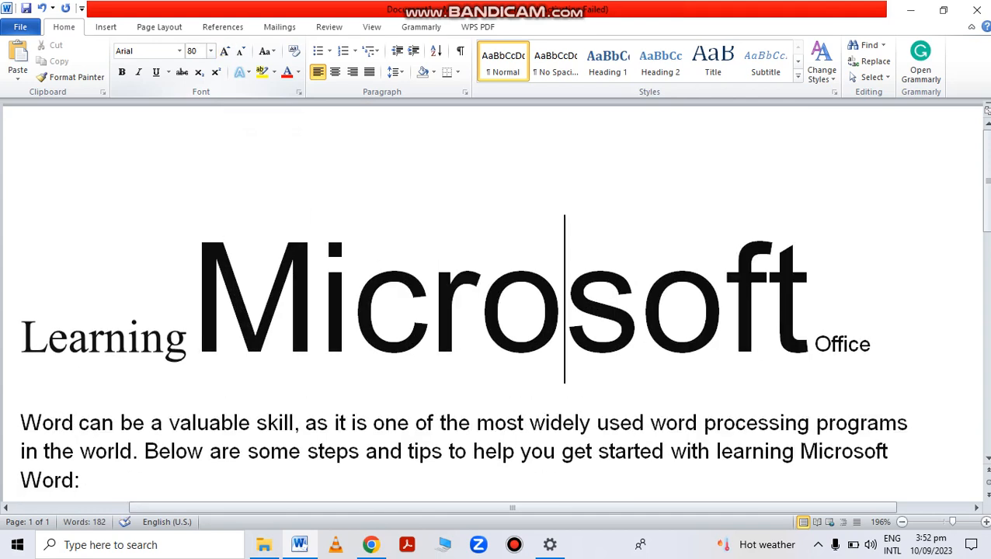
Reduce the word "Microsoft" in the opening line to font size 16 with Shrink Font.
left_click(240, 52)
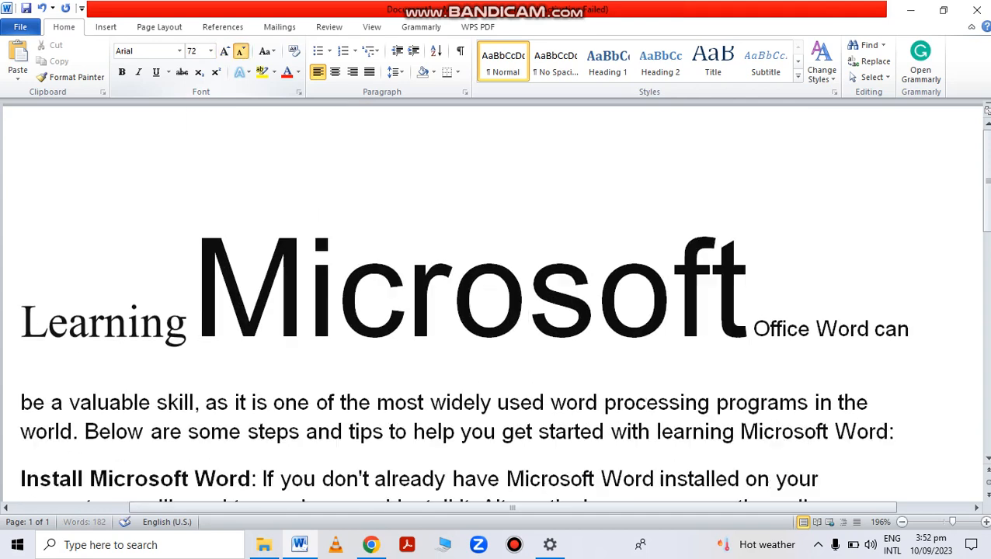
left_click(241, 52)
left_click(241, 52)
left_click(241, 51)
left_click(240, 51)
left_click(240, 52)
left_click(240, 51)
left_click(241, 51)
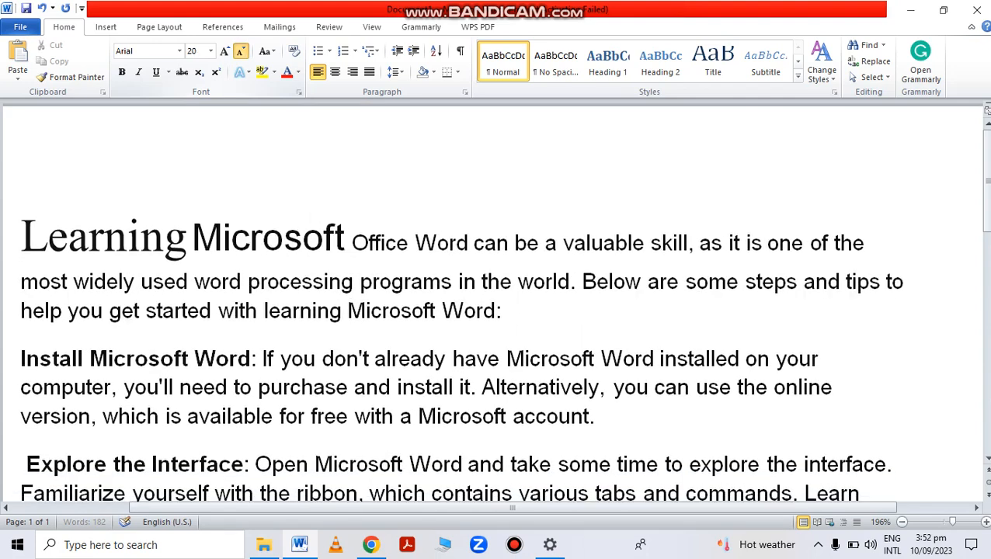
left_click(241, 51)
left_click(240, 52)
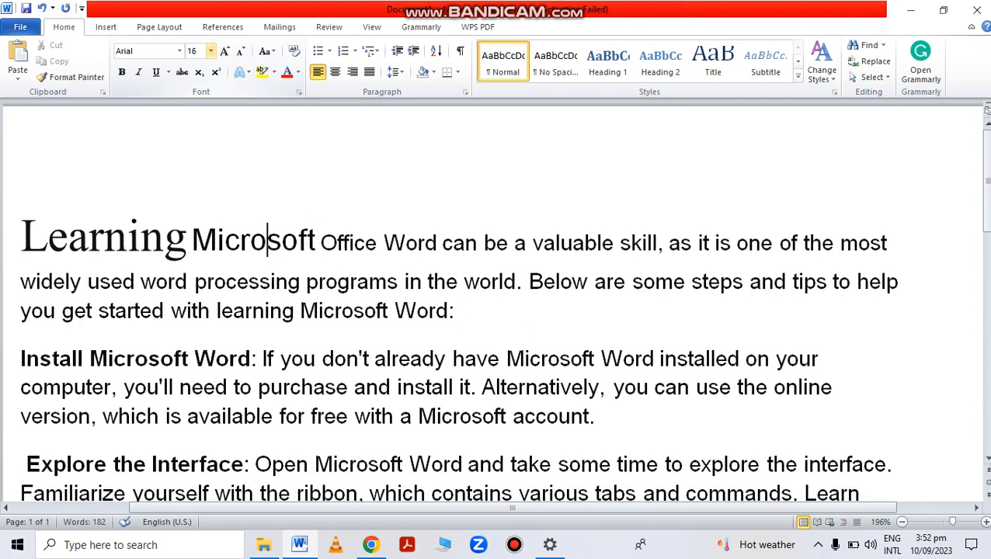
Enlarge "Microsoft" with Grow Font, and bring it down to font size 24 with Shrink Font.
left_click(224, 51)
left_click(224, 51)
left_click(224, 51)
left_click(224, 51)
left_click(224, 51)
left_click(224, 51)
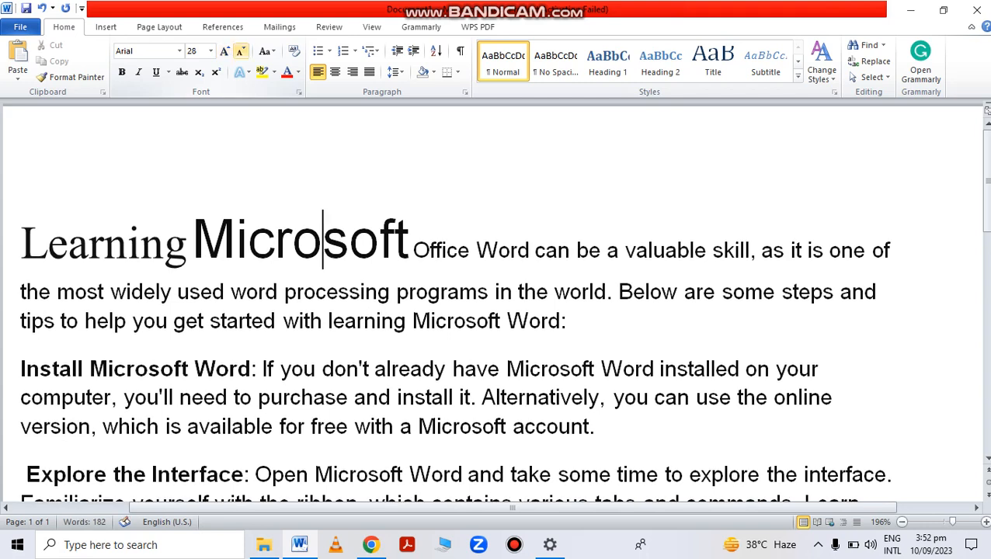
left_click(240, 52)
left_click(241, 51)
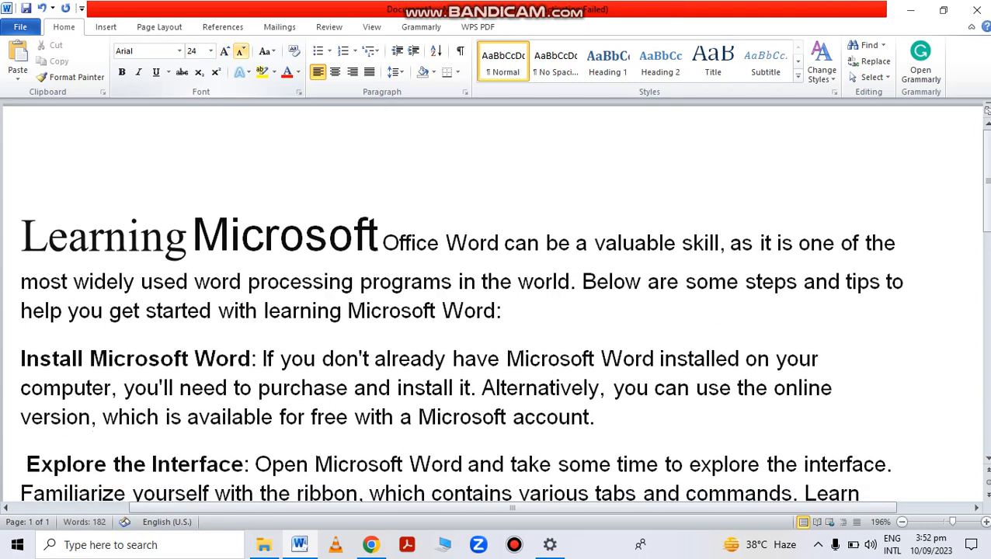
Apply the purple reflected text effect to the empty line at the beginning of the document.
left_click(22, 126)
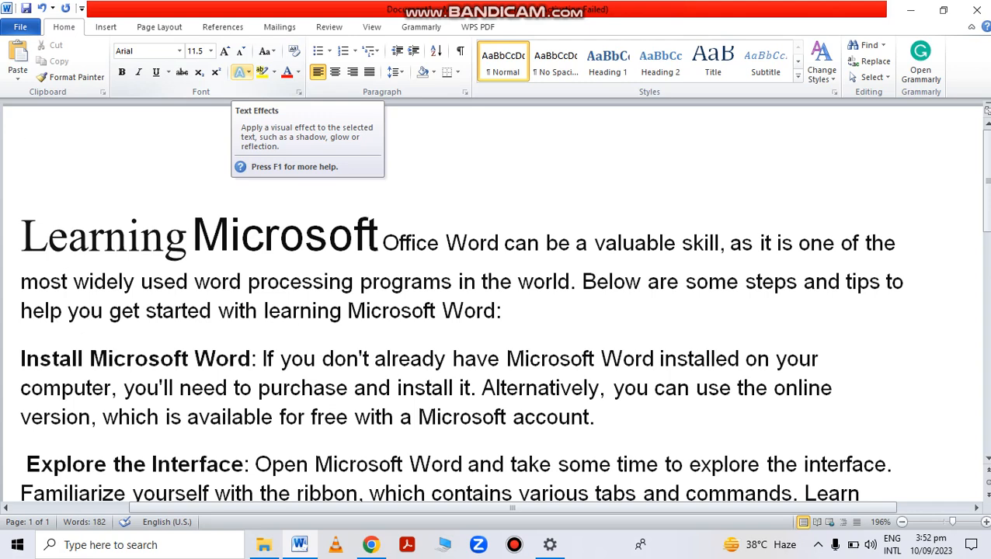
left_click(242, 72)
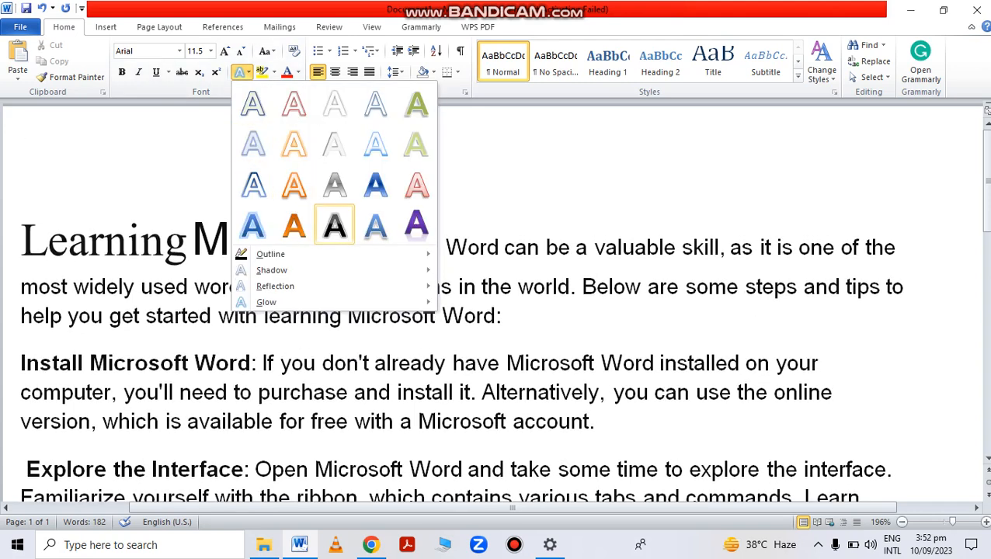
left_click(416, 224)
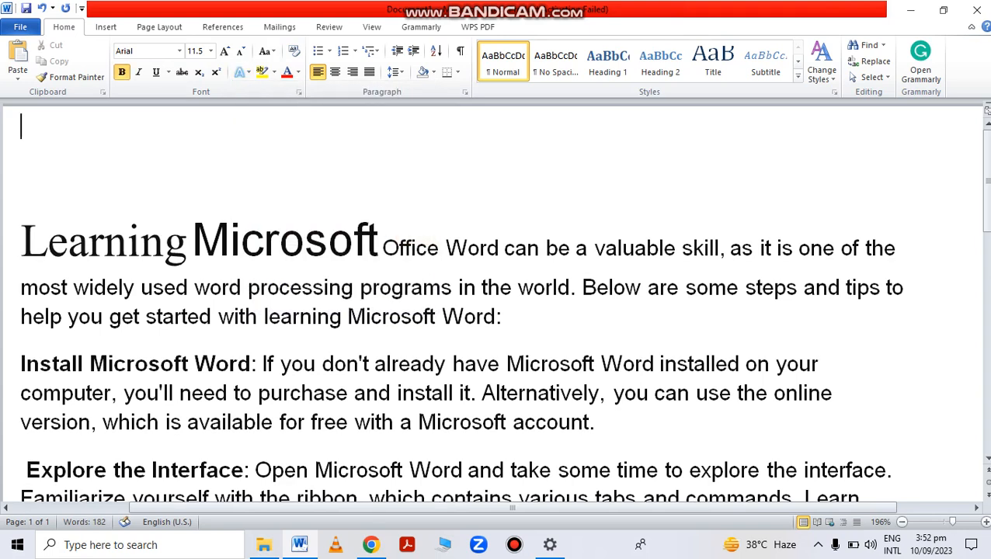
Give "Learning Microsoft" in the opening line a dark aqua font color.
left_click_drag(185, 243, 334, 245)
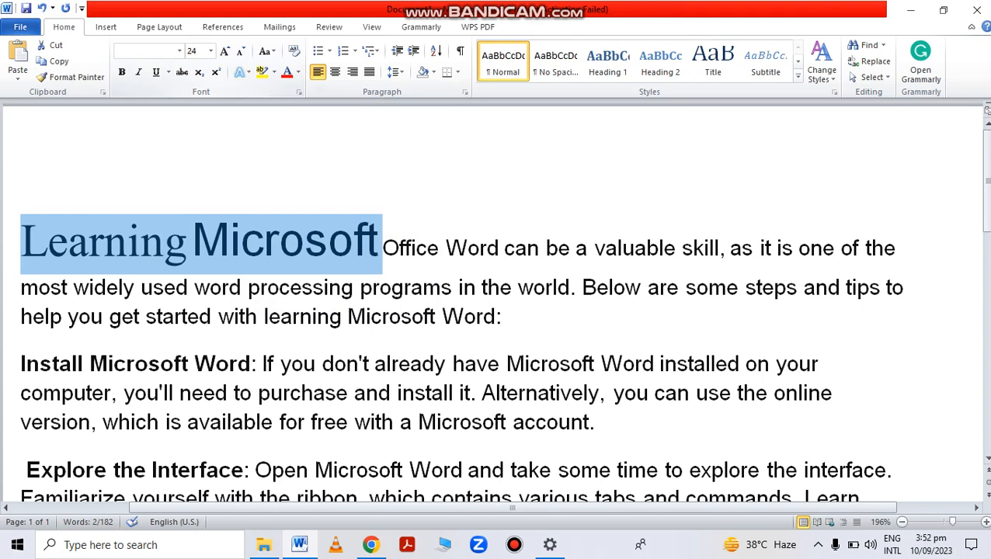
left_click(298, 72)
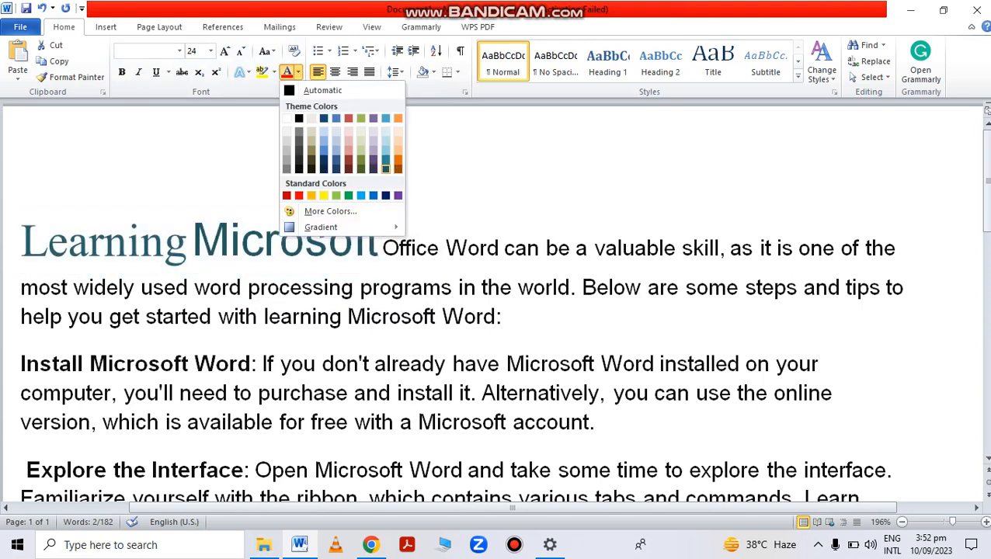
key("Escape")
Apply the blue glowing text effect to "Learning Microsoft", and replace it with the purple reflected one.
left_click(240, 71)
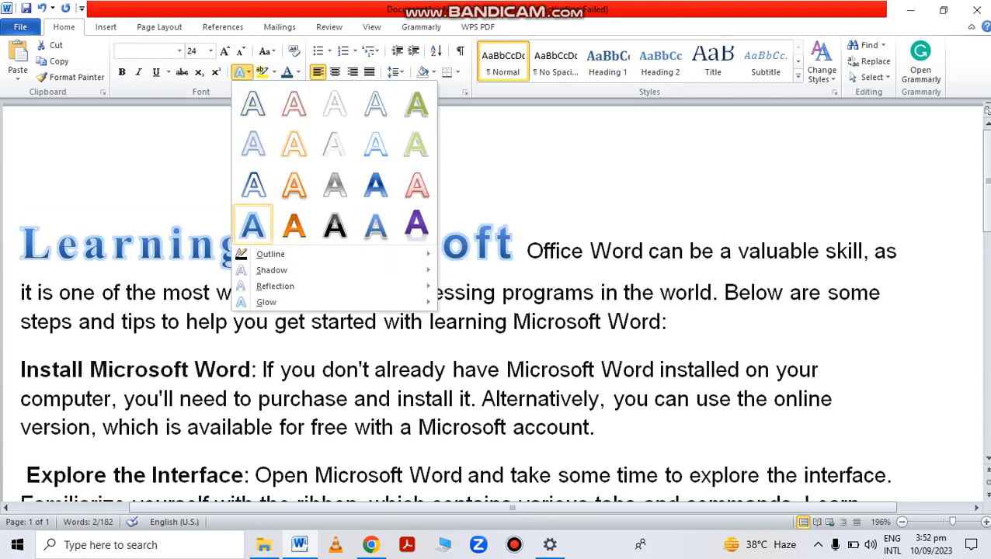
left_click(253, 225)
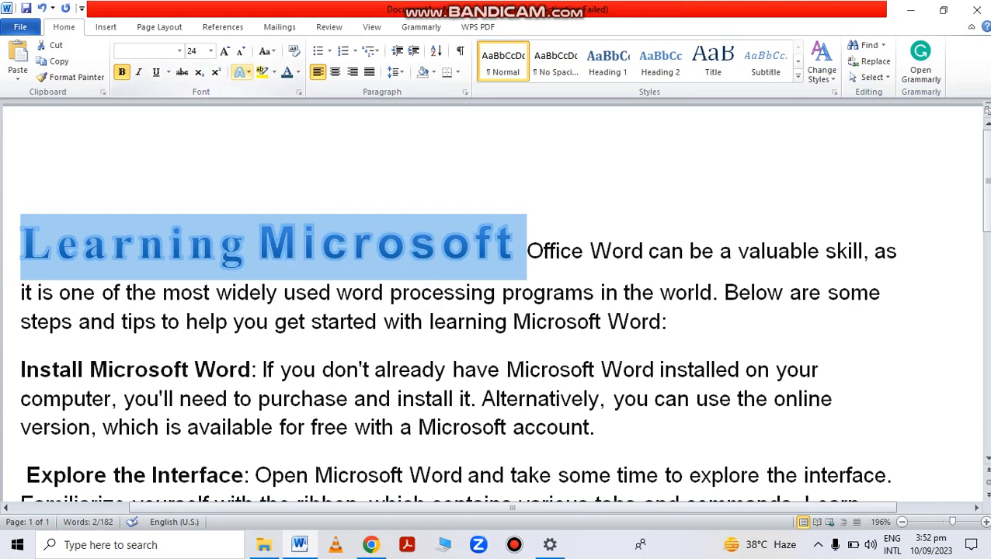
left_click(241, 72)
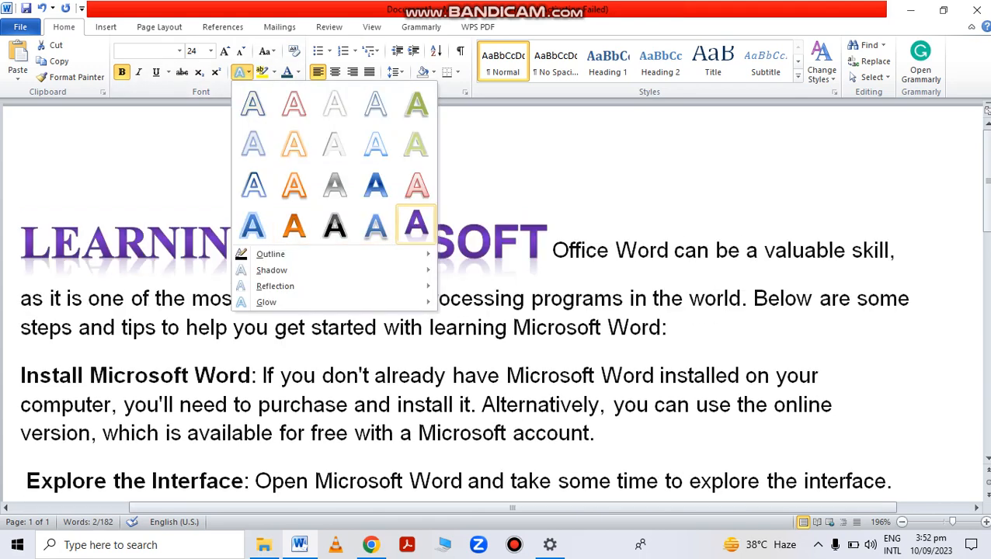
left_click(416, 225)
Give "Word" in the opening line a perspective shadow text effect.
left_click(646, 250)
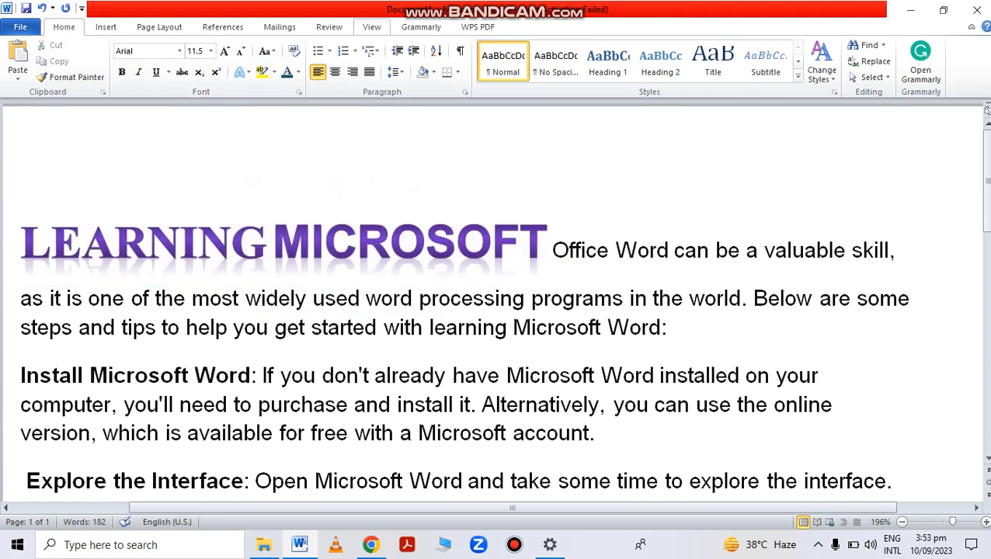
left_click(241, 71)
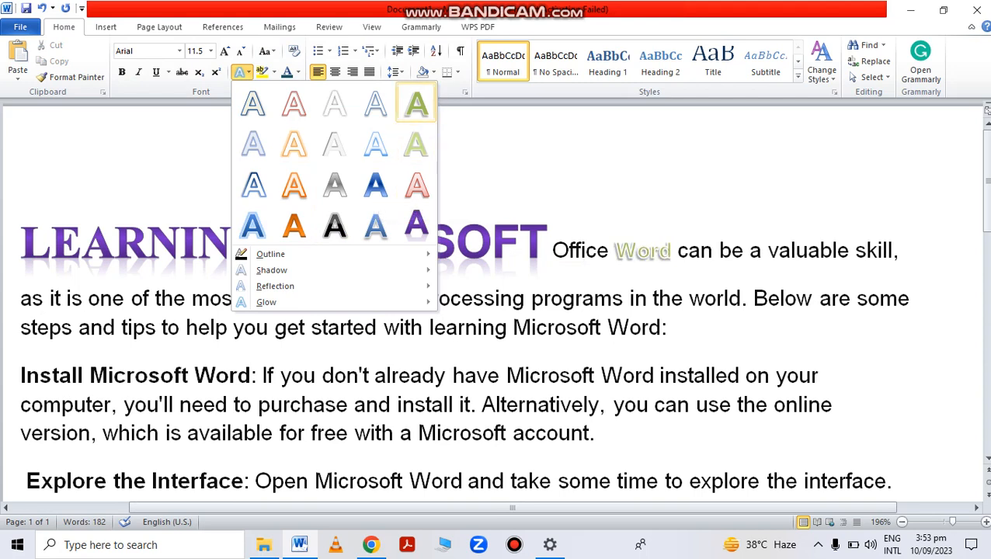
mouse_move(270, 254)
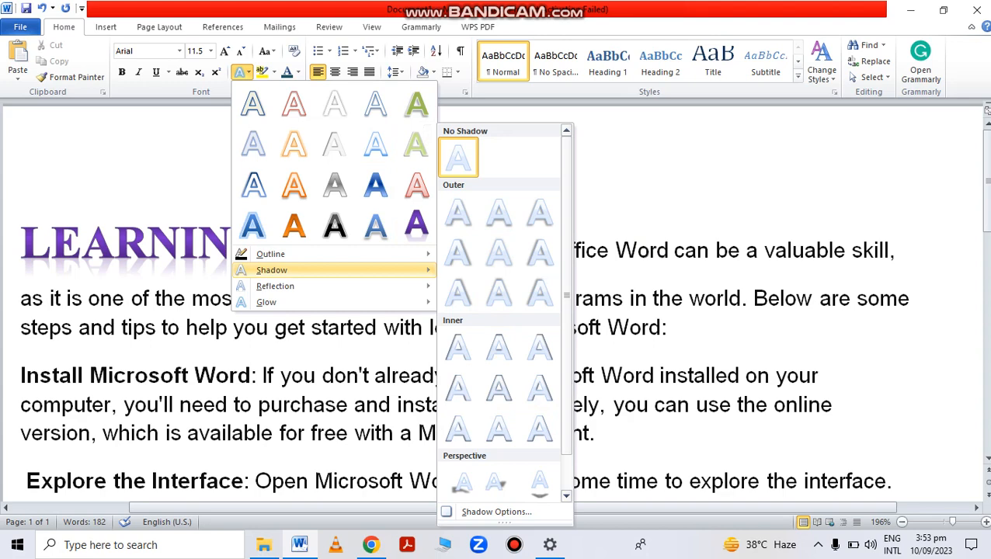
scroll(498, 310, "down", 3)
left_click(497, 481)
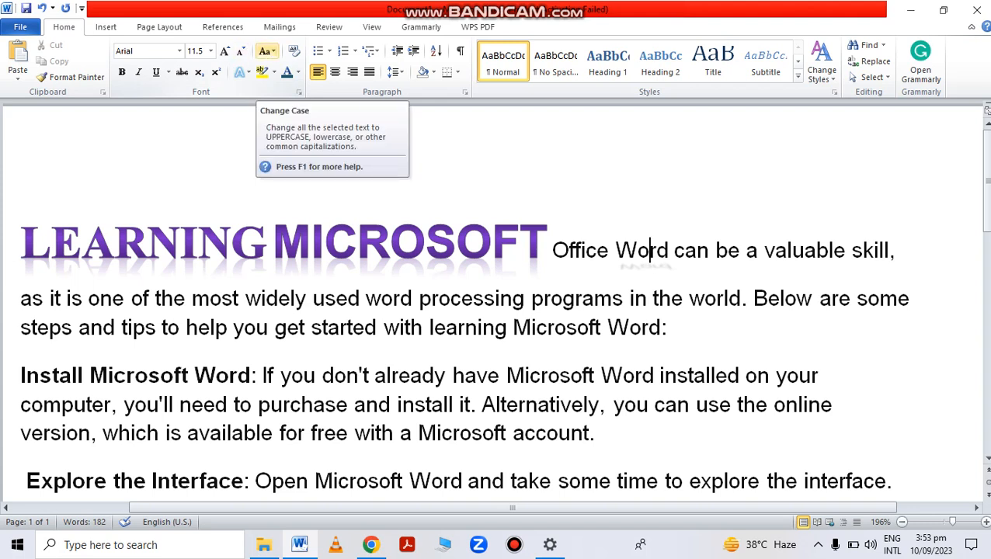
Apply the Capitalize Each Word case option to "Word" in the opening line.
left_click(265, 50)
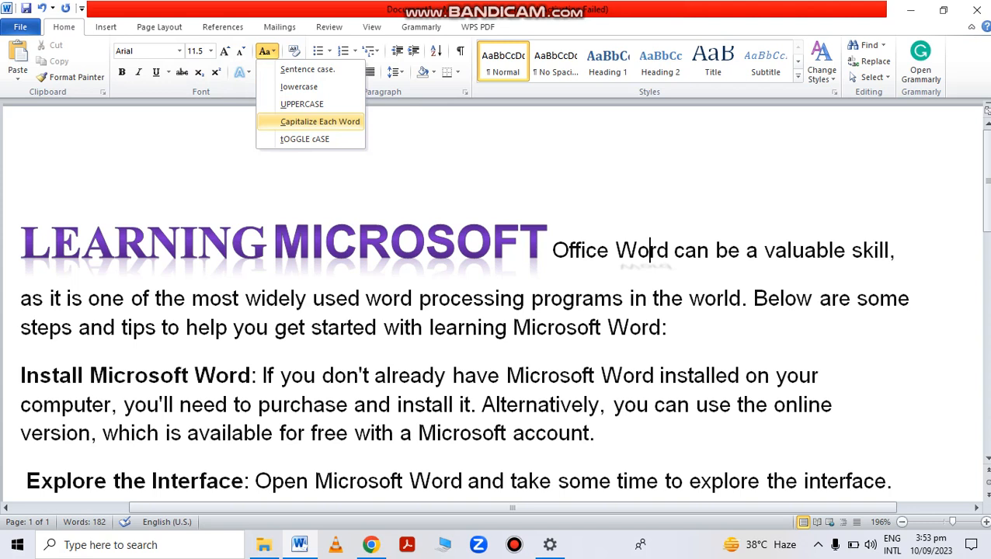
left_click(320, 122)
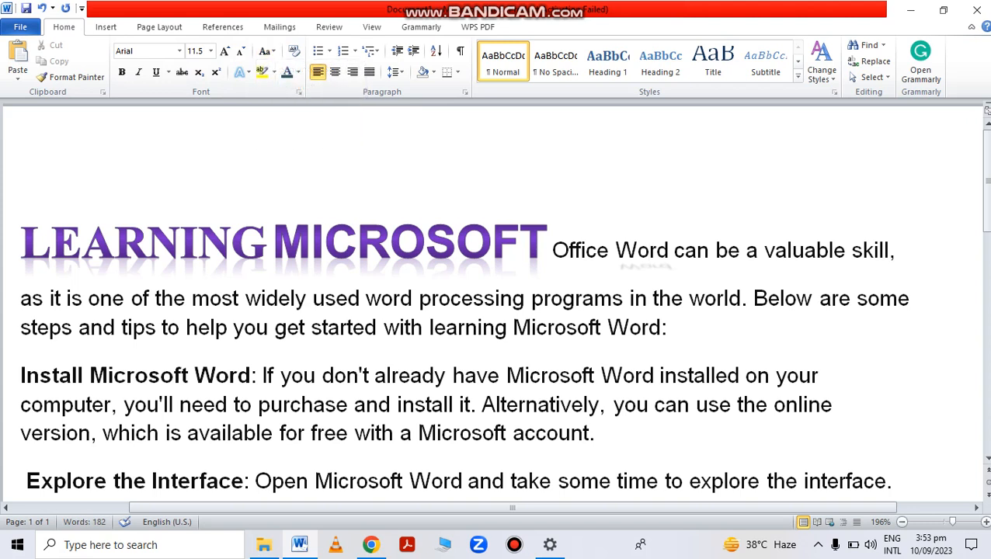
Change the case of "LEARNING" in the opening line to lowercase.
left_click_drag(20, 249, 267, 249)
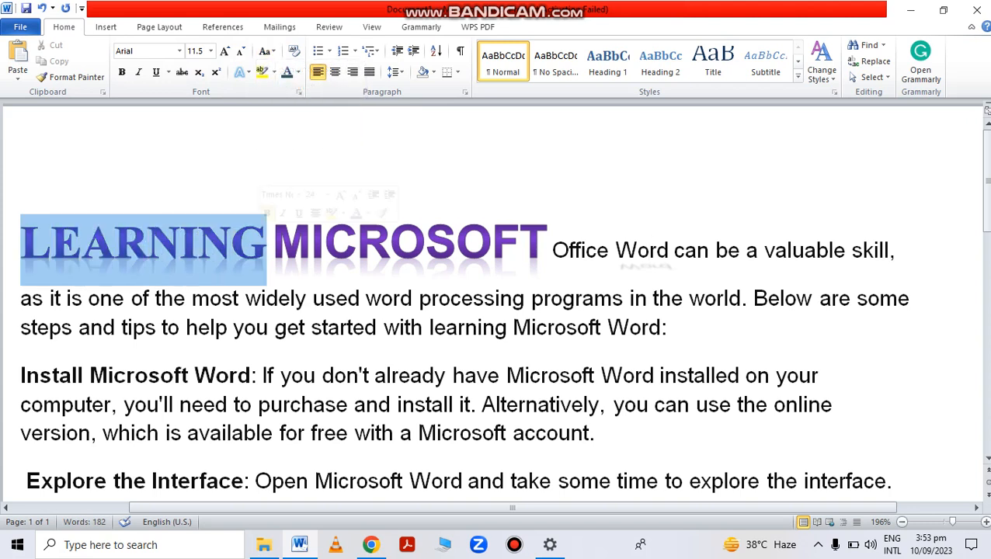
left_click(265, 51)
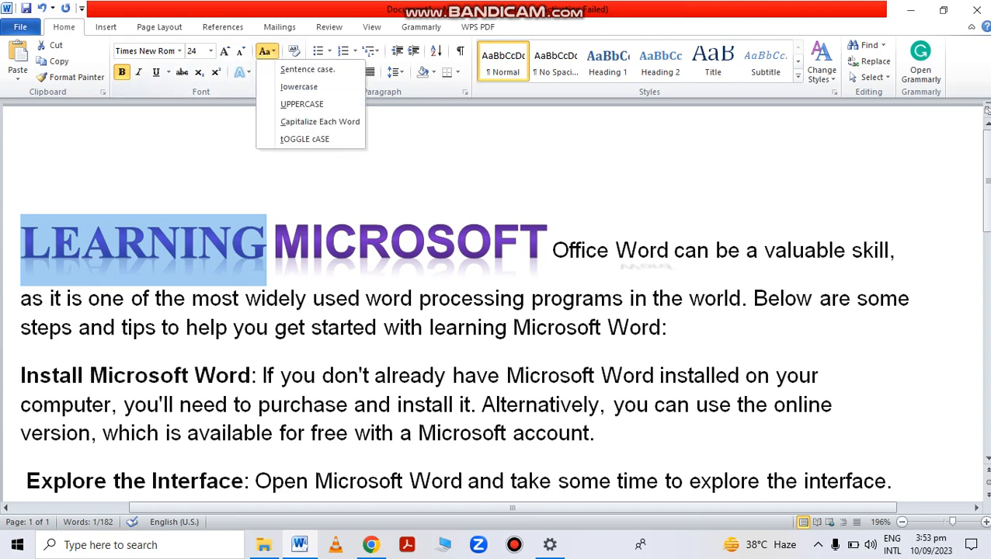
left_click(299, 86)
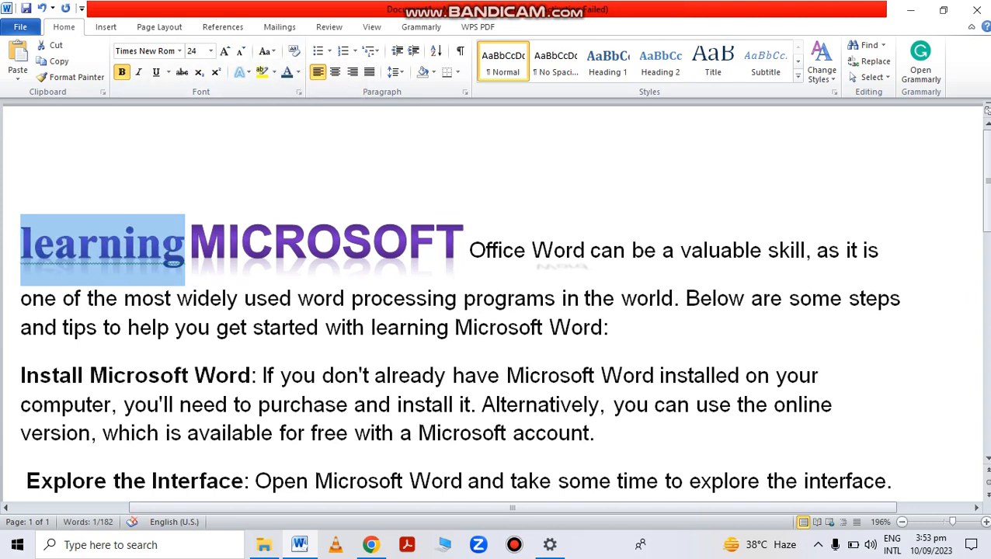
Cycle "learning" through Capitalize Each Word and UPPERCASE, and return it to lowercase.
left_click(265, 52)
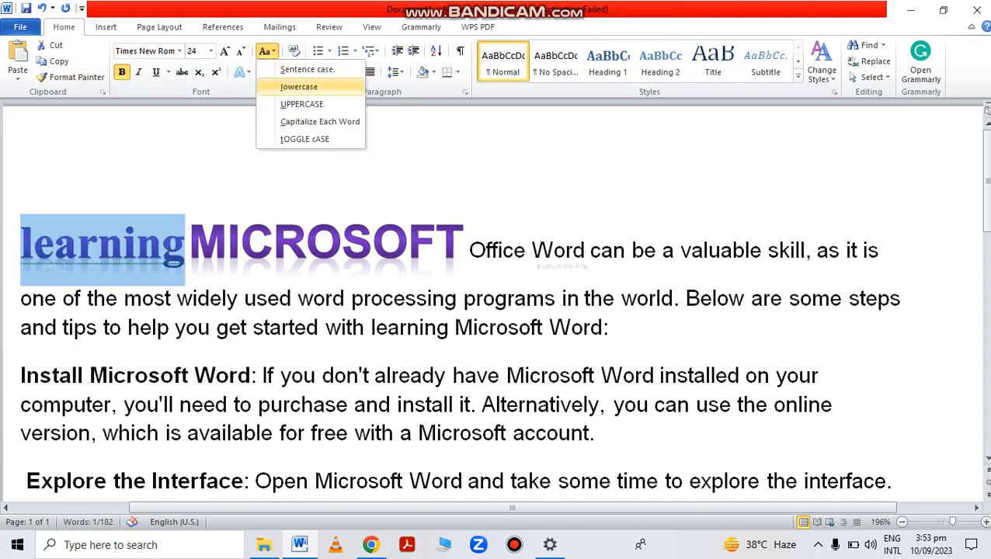
left_click(319, 121)
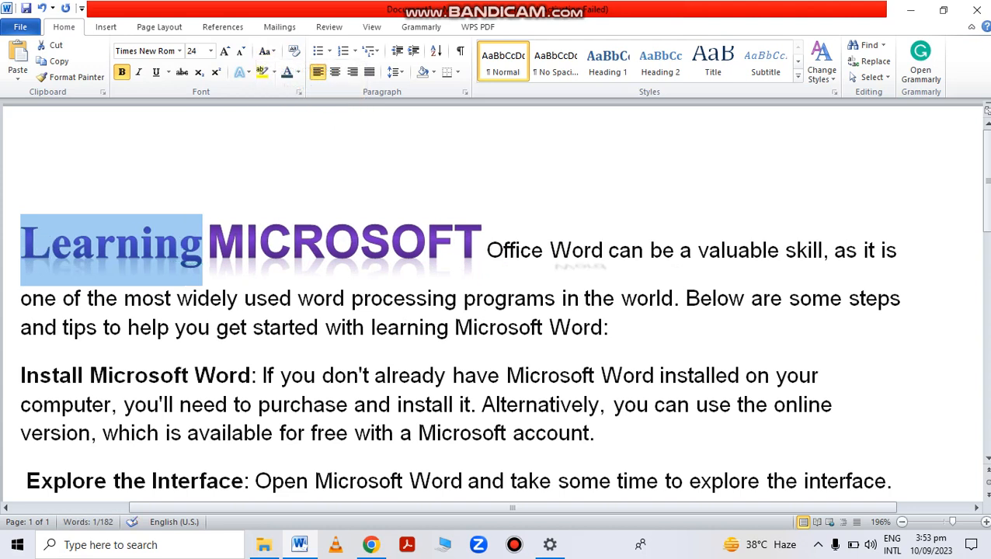
left_click(265, 51)
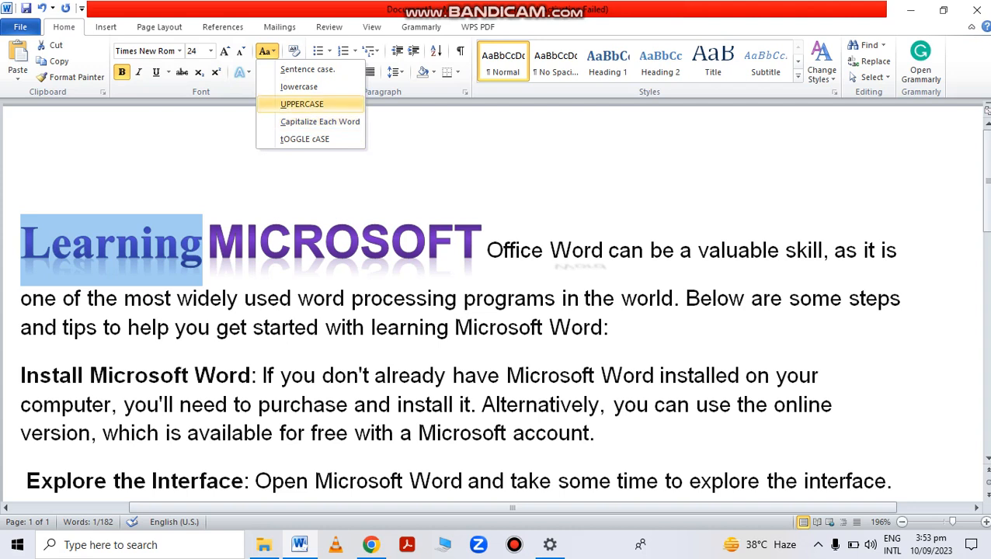
left_click(301, 104)
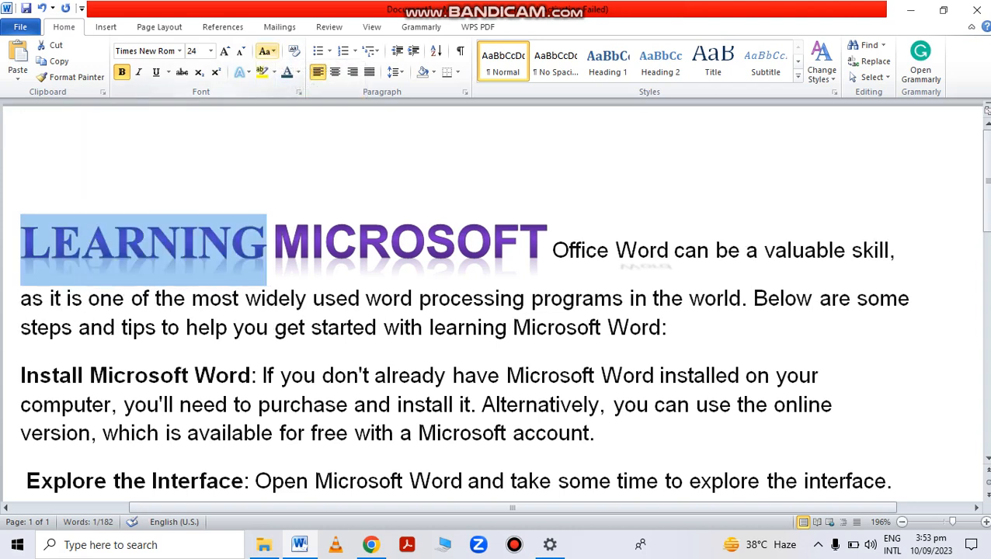
left_click(265, 51)
left_click(294, 86)
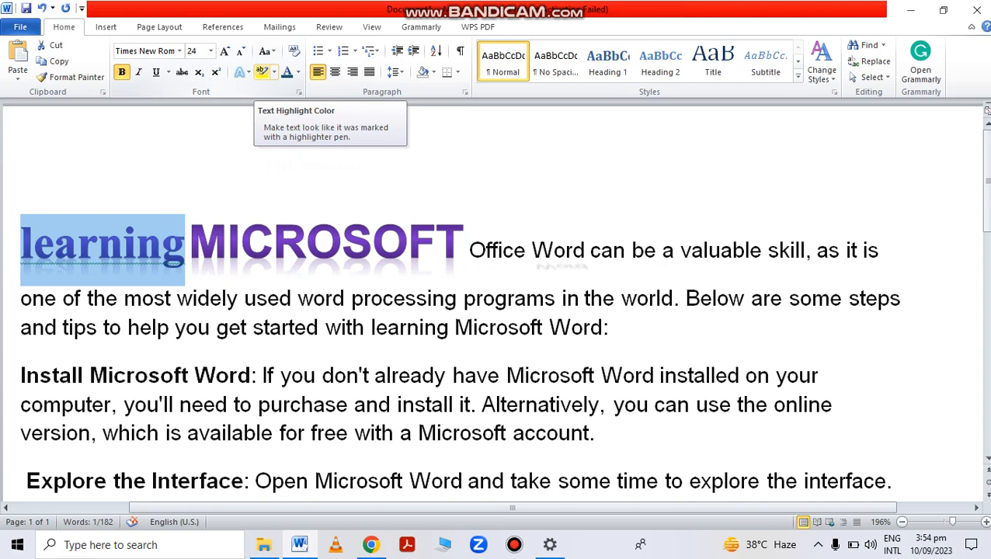
Highlight "MICROSOFT" in the opening line in yellow.
left_click(21, 179)
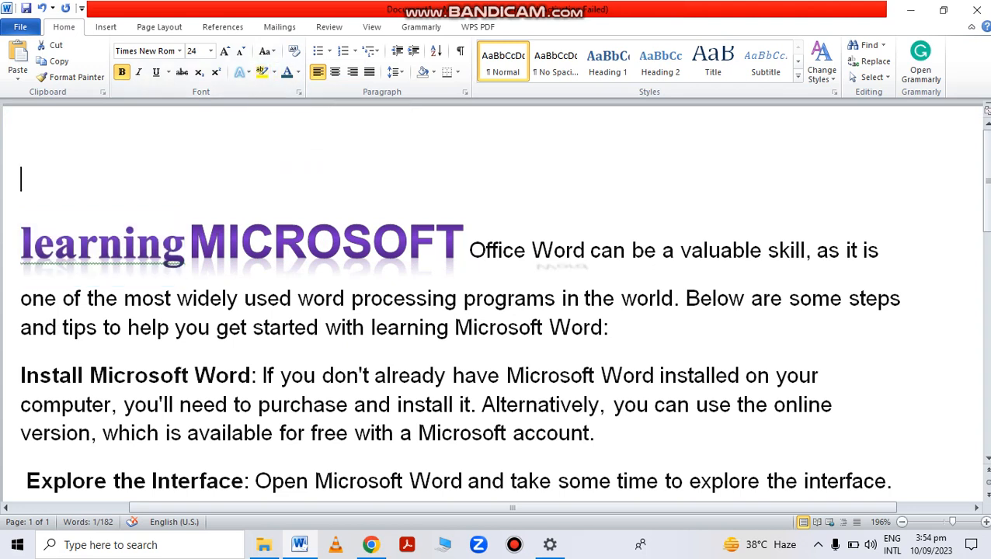
left_click_drag(188, 249, 463, 249)
left_click(261, 72)
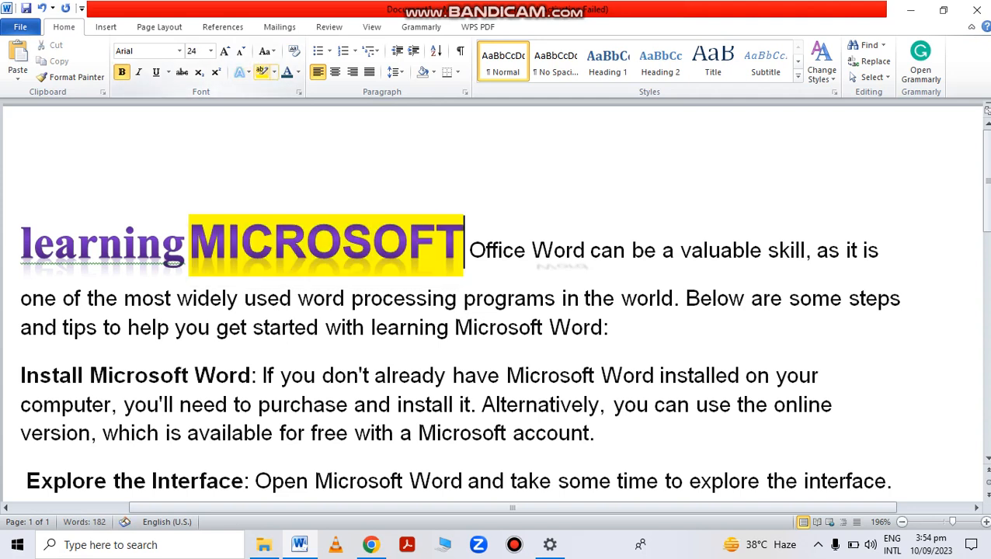
Set the text highlight color to turquoise and highlight "MICROSOFT" in the opening line with it.
left_click(273, 71)
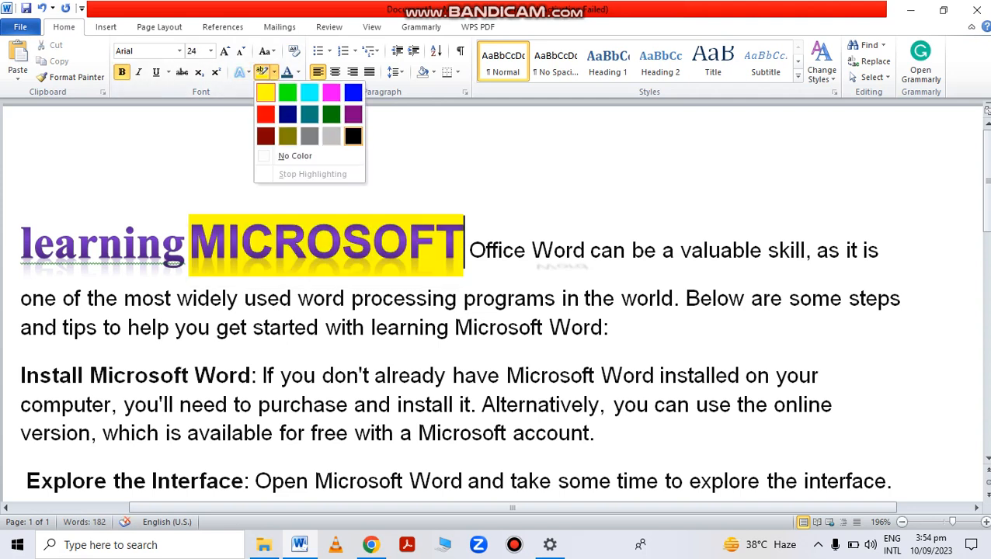
left_click(309, 93)
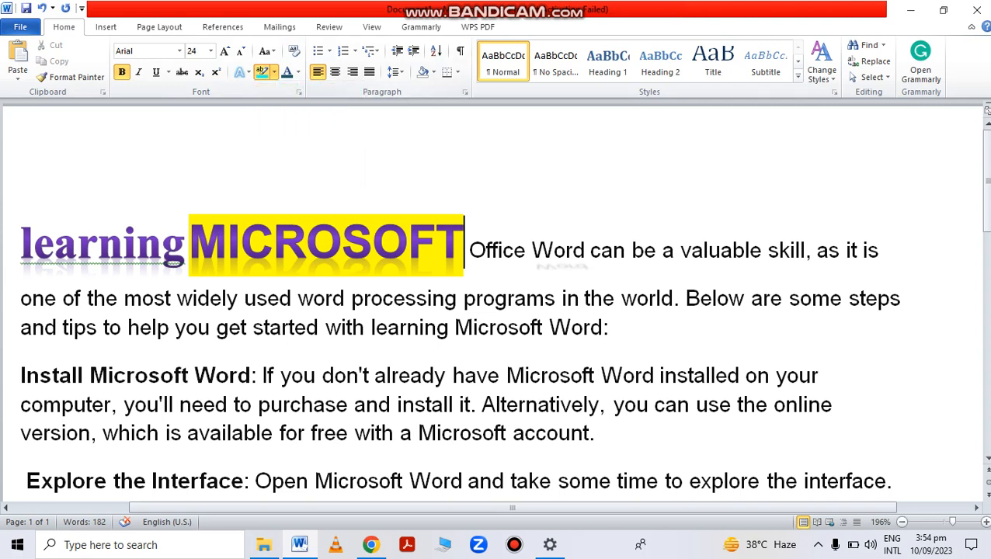
left_click_drag(189, 248, 463, 248)
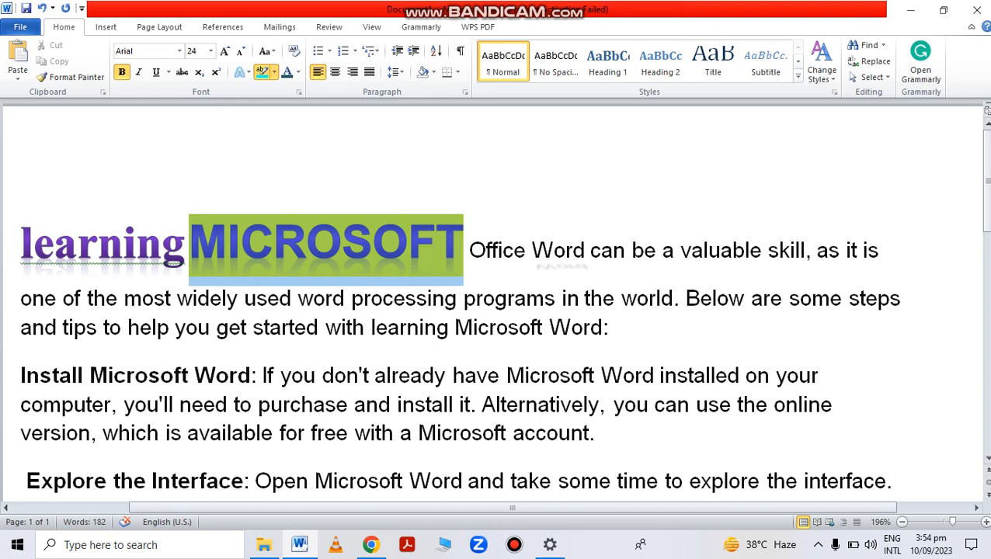
Highlight "Microsoft Word:" ending the first paragraph and "and install it. Alternatively" in the second paragraph in turquoise.
left_click(533, 250)
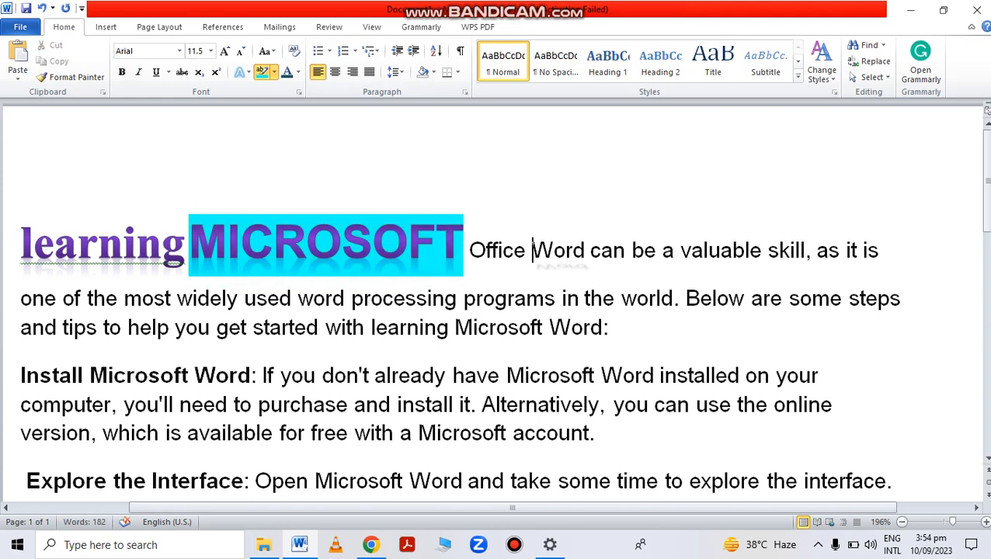
left_click_drag(455, 327, 609, 327)
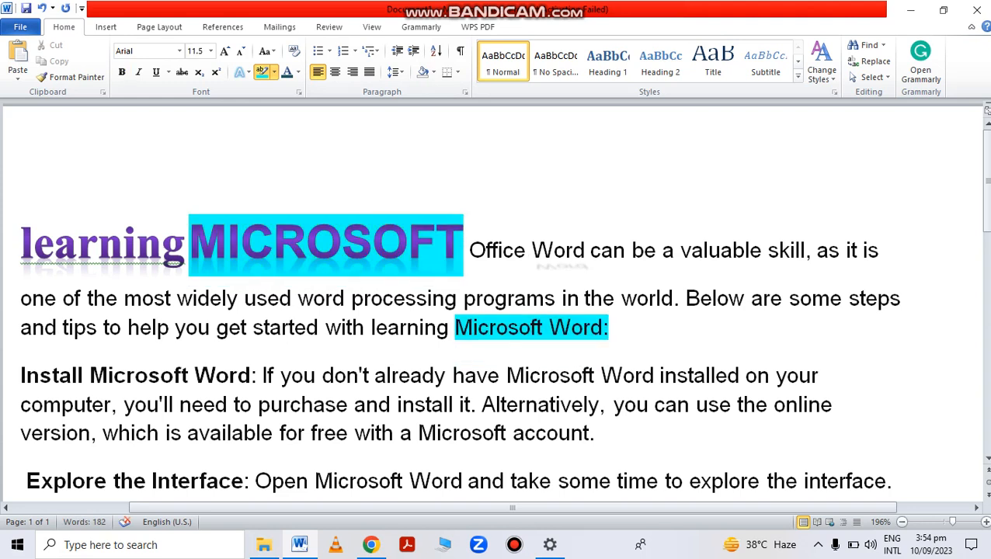
left_click_drag(354, 405, 599, 405)
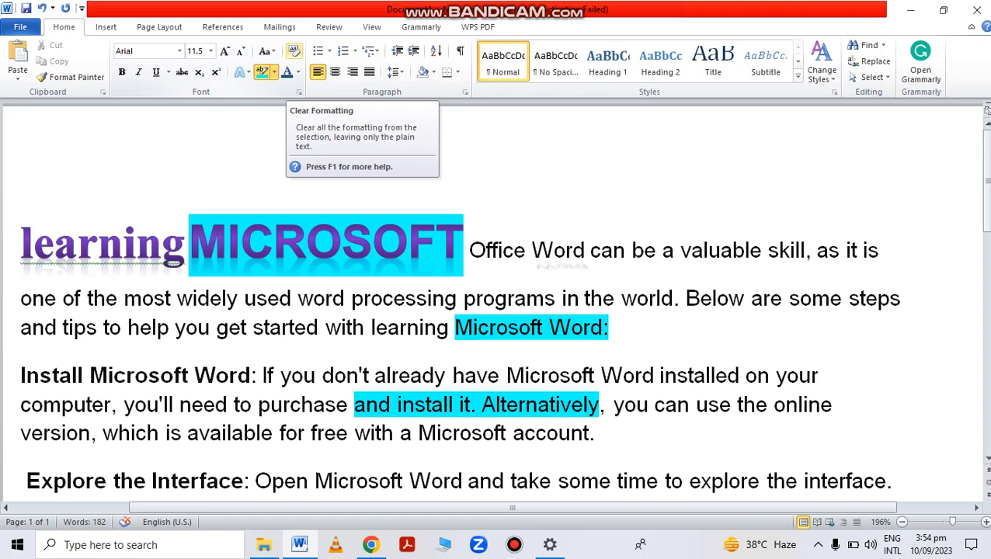
Clear the formatting of the second paragraph, the highlighted "Microsoft Word:" and the rest of the first paragraph.
left_click(293, 51)
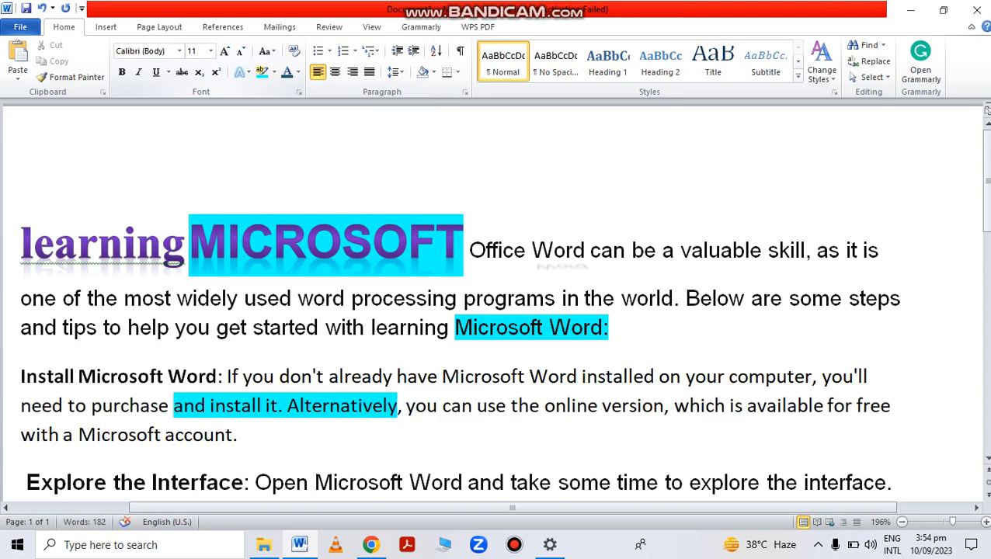
left_click(488, 327)
left_click_drag(455, 328, 603, 328)
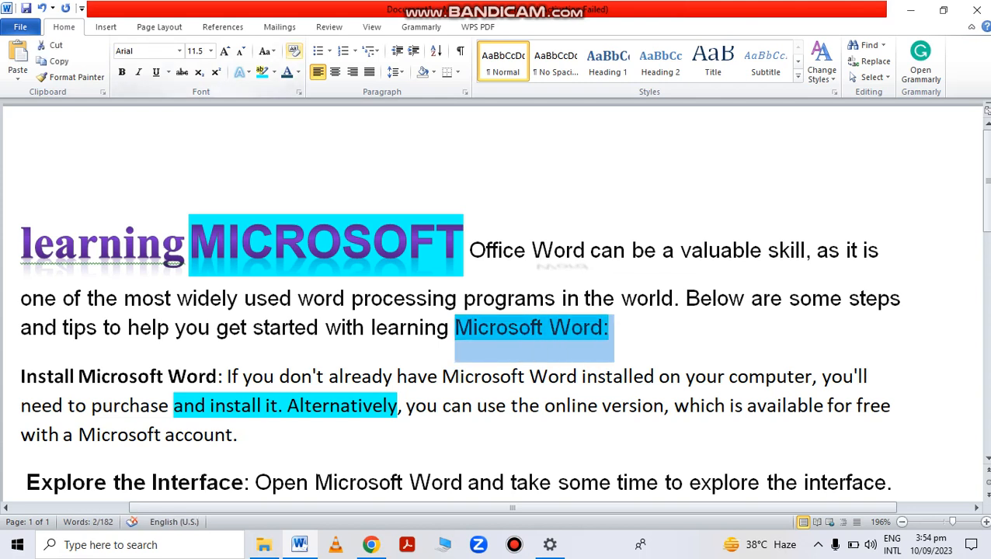
left_click(293, 51)
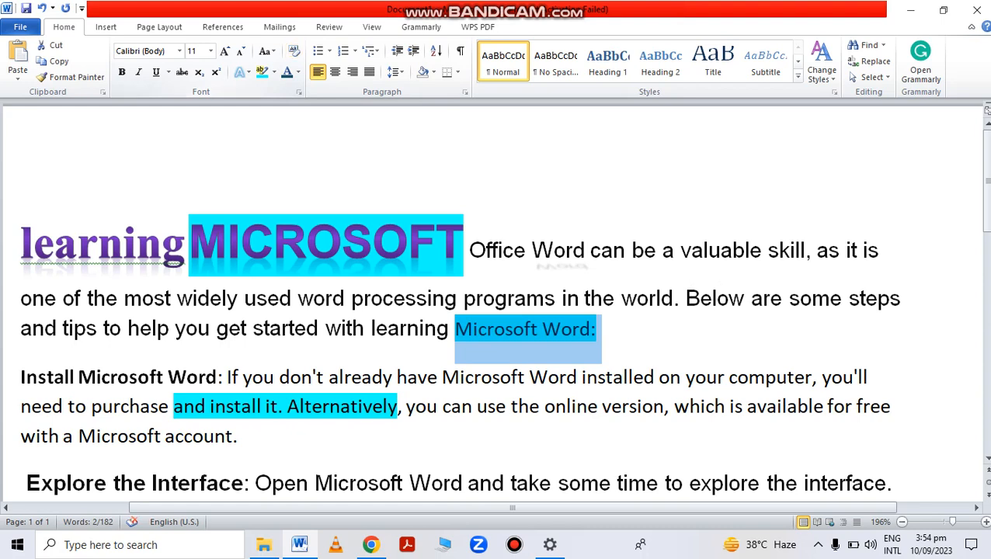
left_click(604, 328)
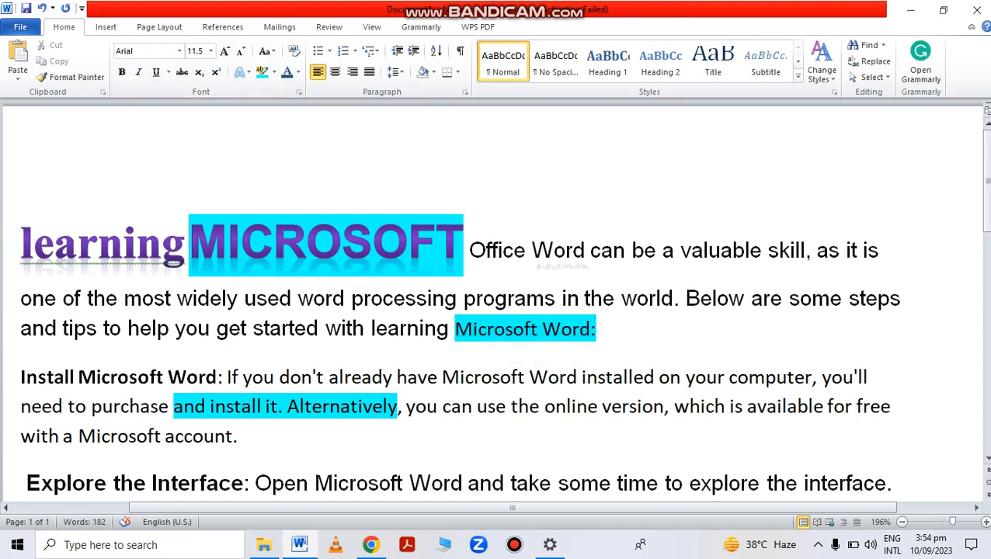
left_click(293, 51)
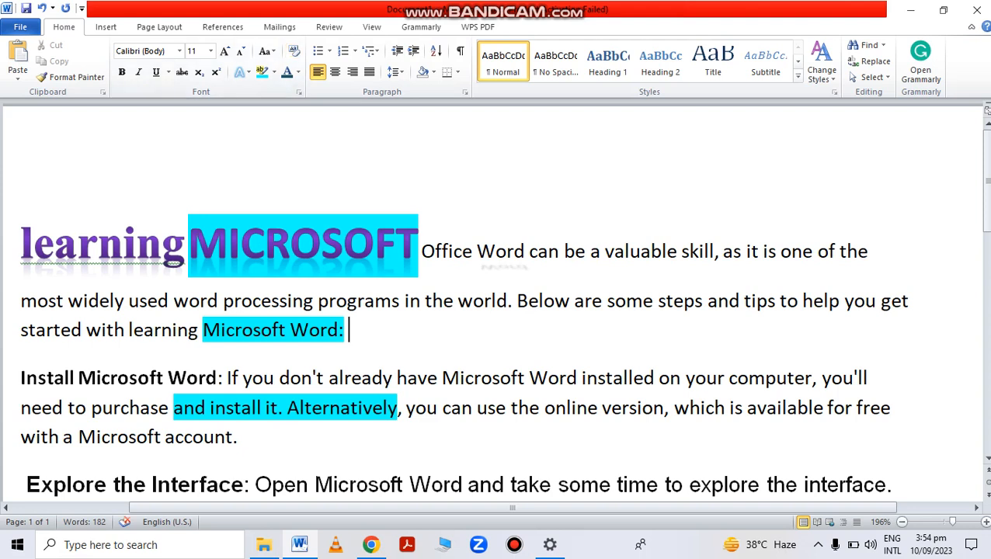
Apply the Lucida Calligraphy font to "widely" in the first paragraph, and return the word to its plain formatting.
left_click_drag(68, 300, 124, 301)
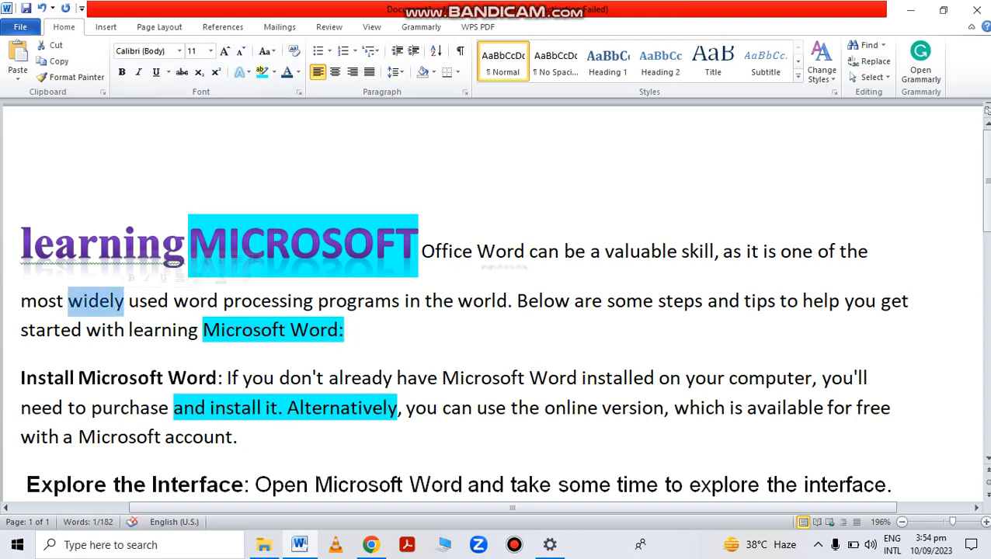
left_click(180, 51)
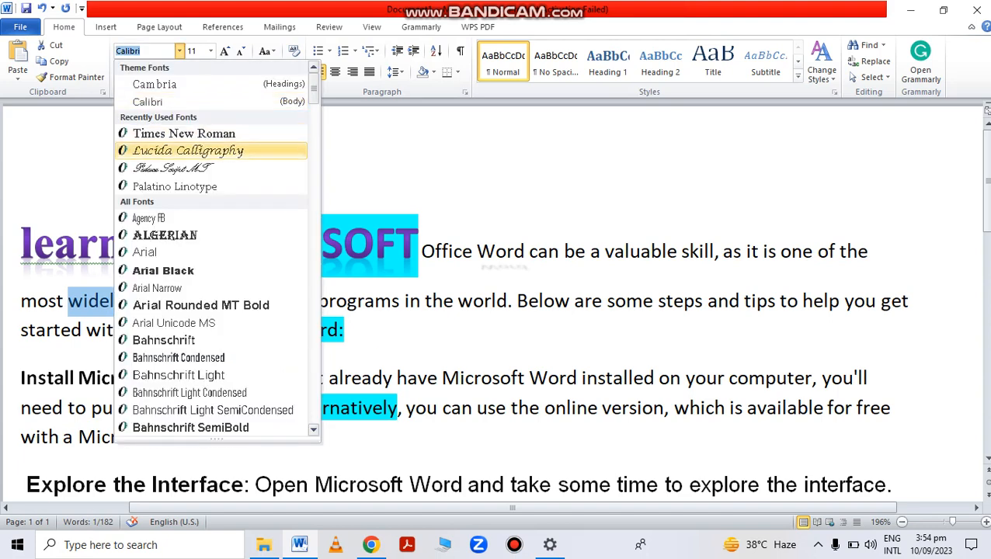
left_click(188, 150)
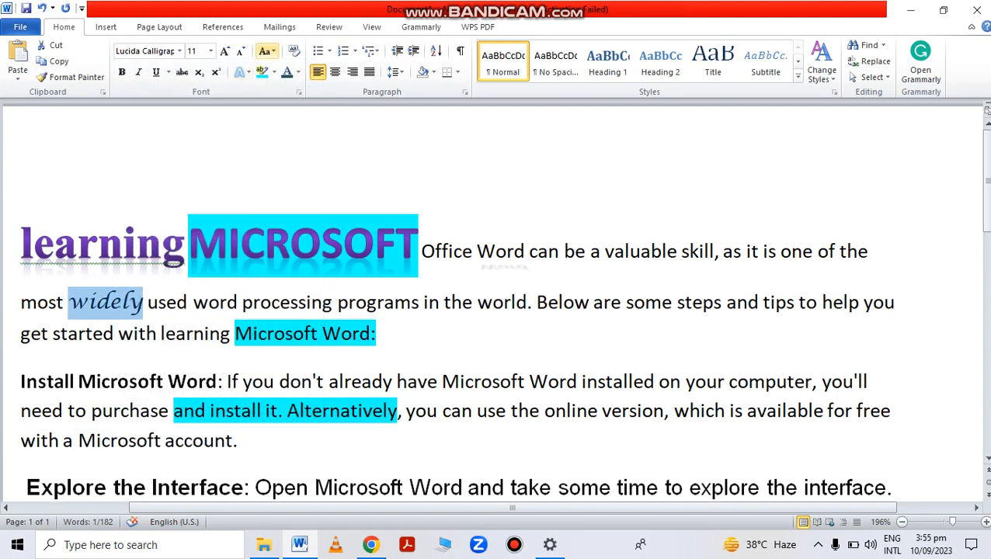
key("ctrl+z")
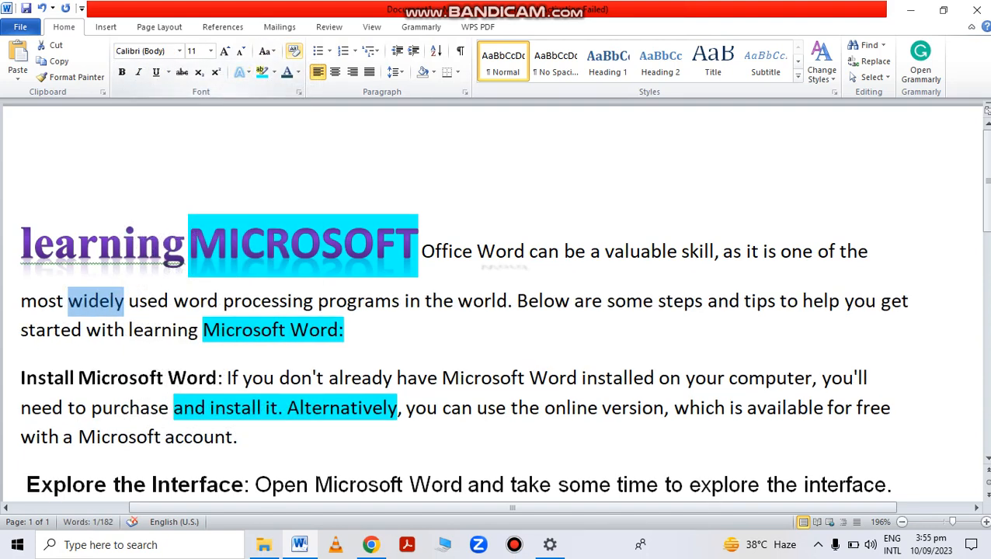
Set "Below" in the first paragraph to 28 pt, and clear the word's formatting.
left_click_drag(516, 301, 570, 302)
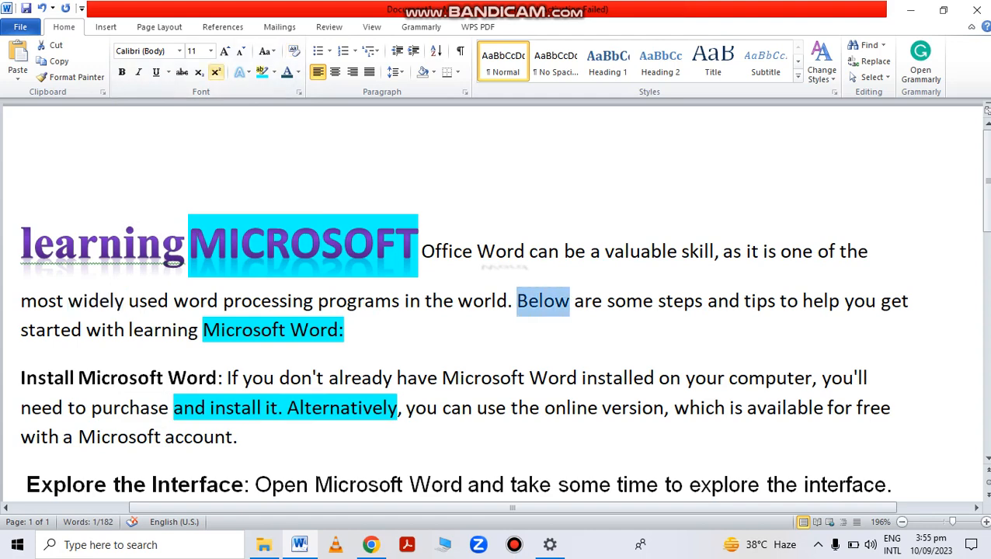
left_click(210, 50)
left_click(192, 215)
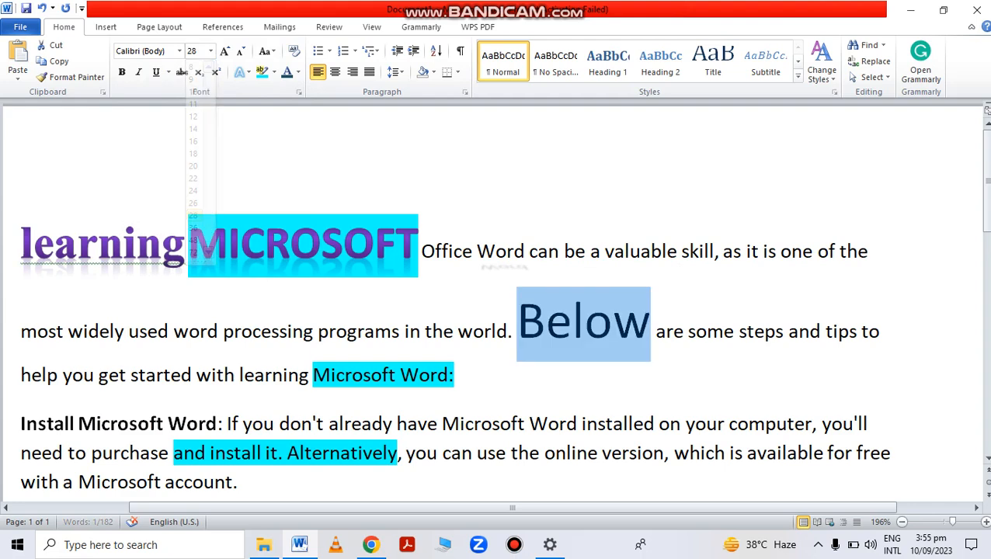
left_click(293, 51)
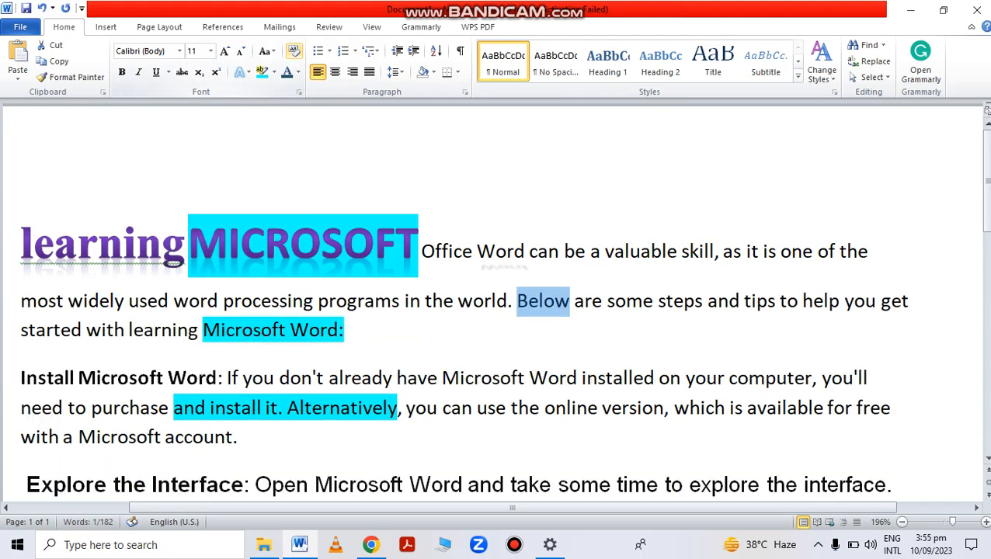
left_click(624, 300)
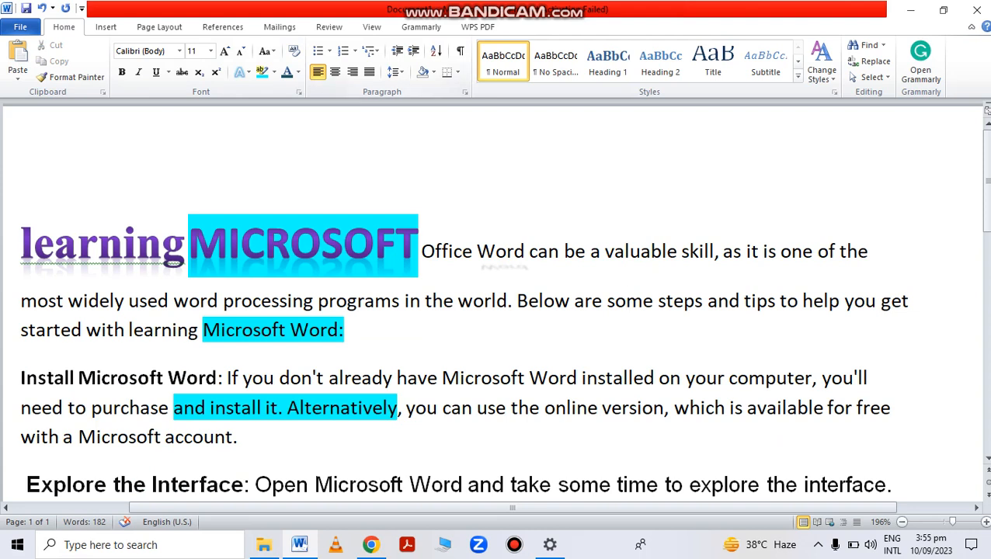
Color "Below" in the first paragraph blue and set its font size to 24.
left_click_drag(515, 300, 570, 300)
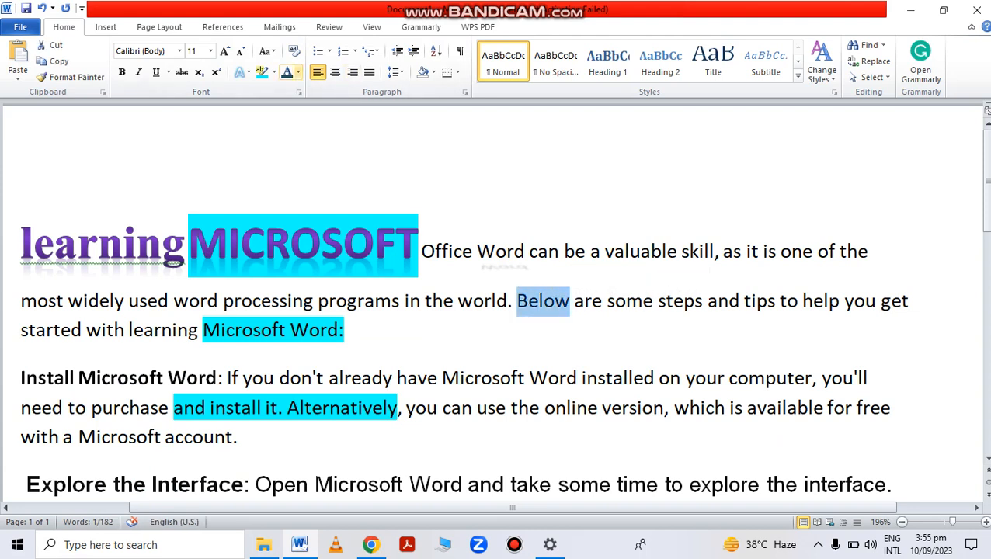
left_click(297, 72)
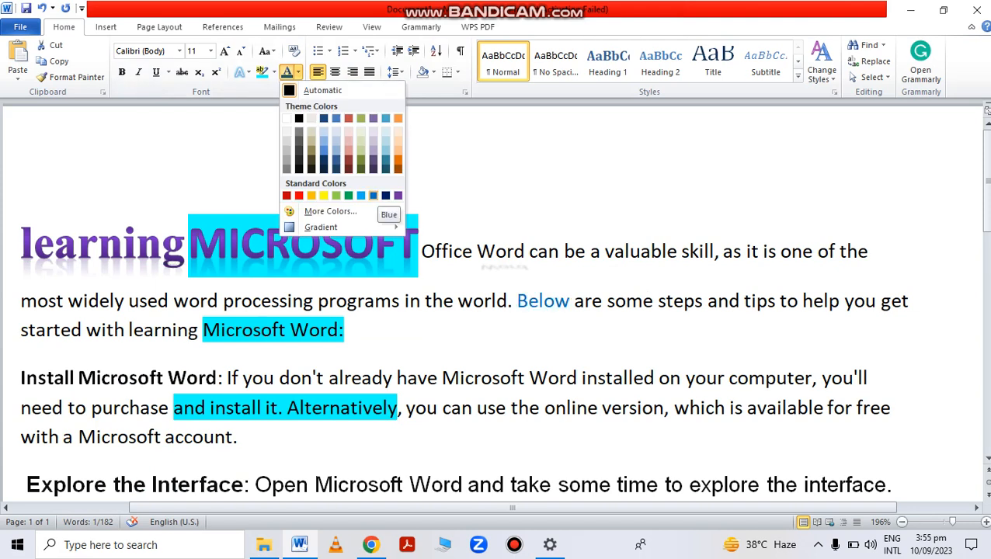
left_click(373, 196)
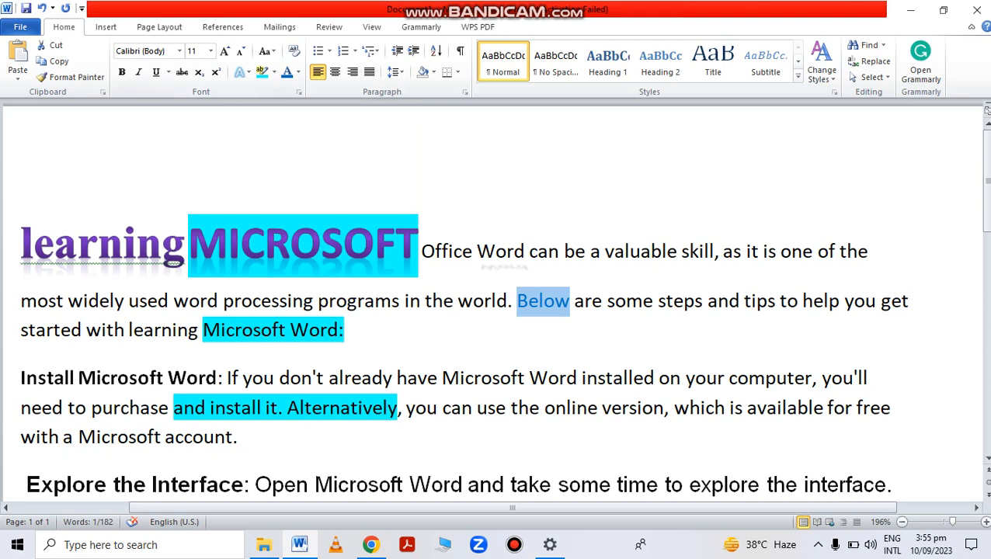
left_click(210, 51)
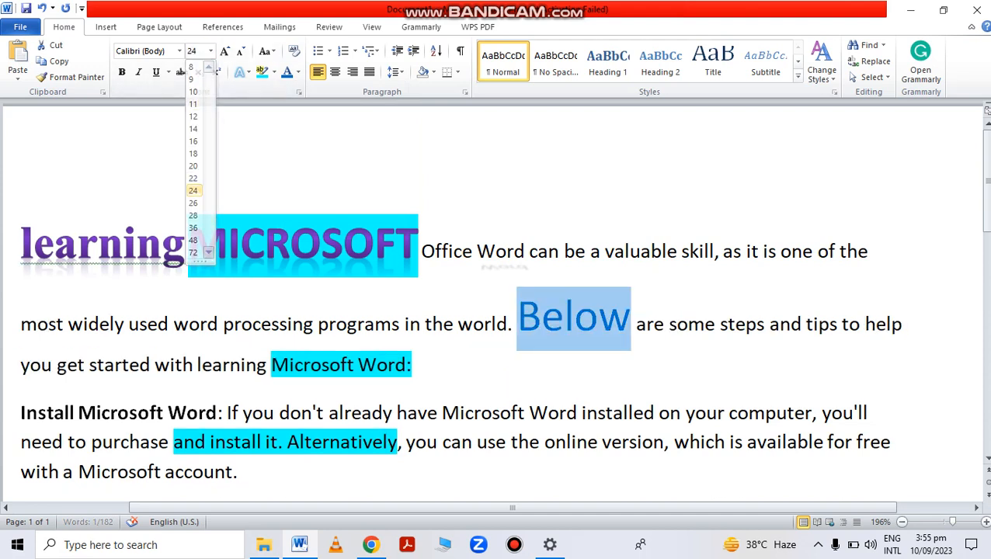
left_click(193, 191)
Change the font color of "Below" to the darkest orange theme shade.
left_click(298, 72)
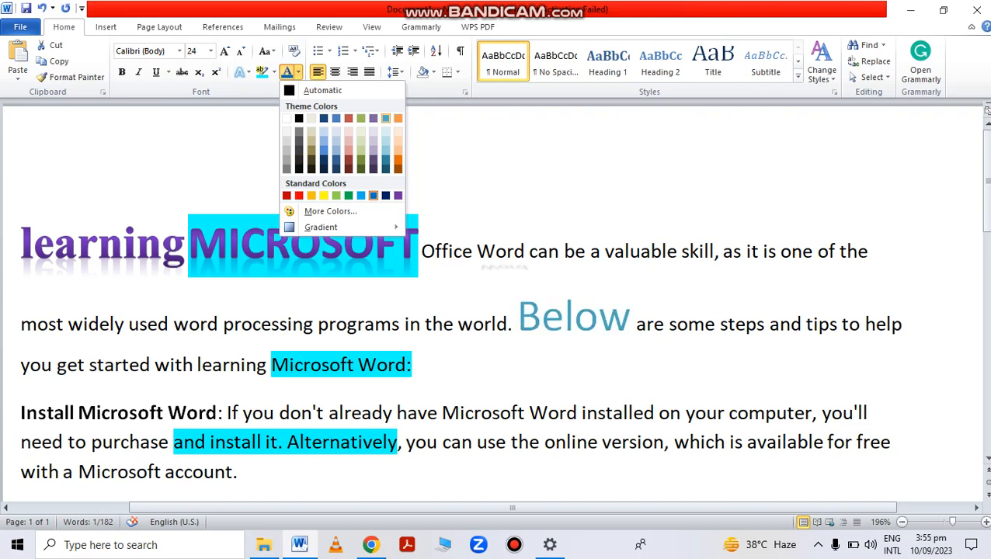
left_click(397, 168)
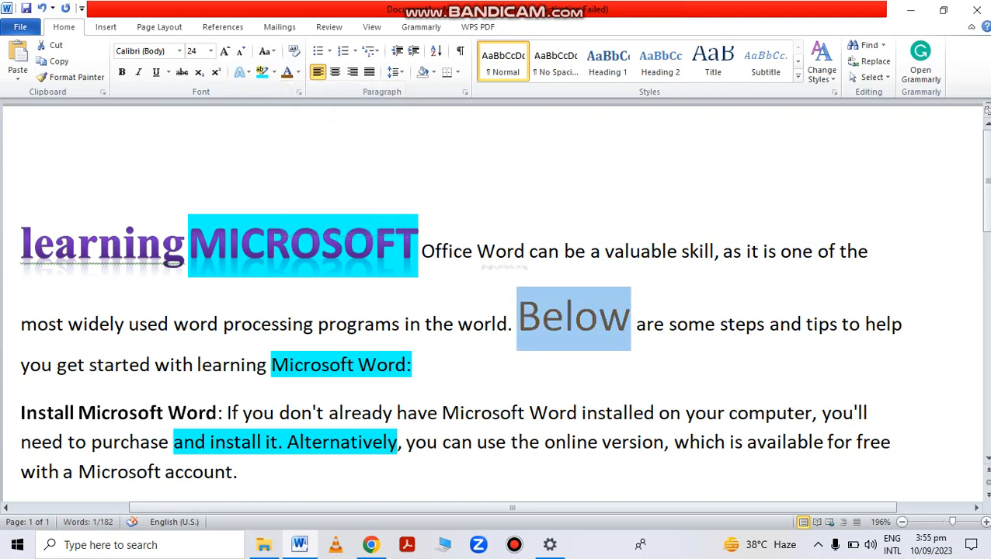
left_click(627, 250)
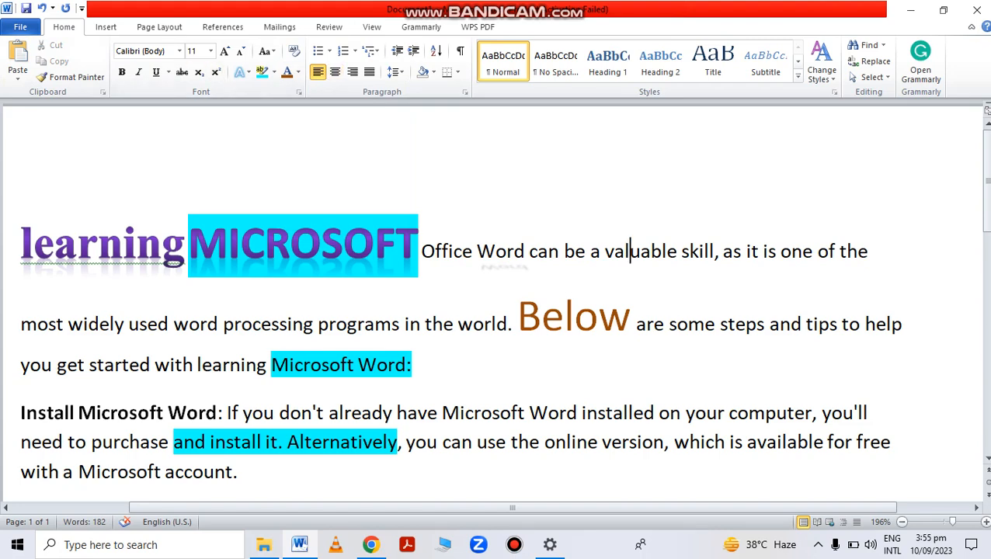
Undo all the demonstrated formatting changes, back to the original plain Arial 11.5 text of the opening paragraph.
left_click(21, 179)
key("ctrl+z")
key("ctrl+z")
key("ctrl+z")
key("ctrl+z")
key("ctrl+z")
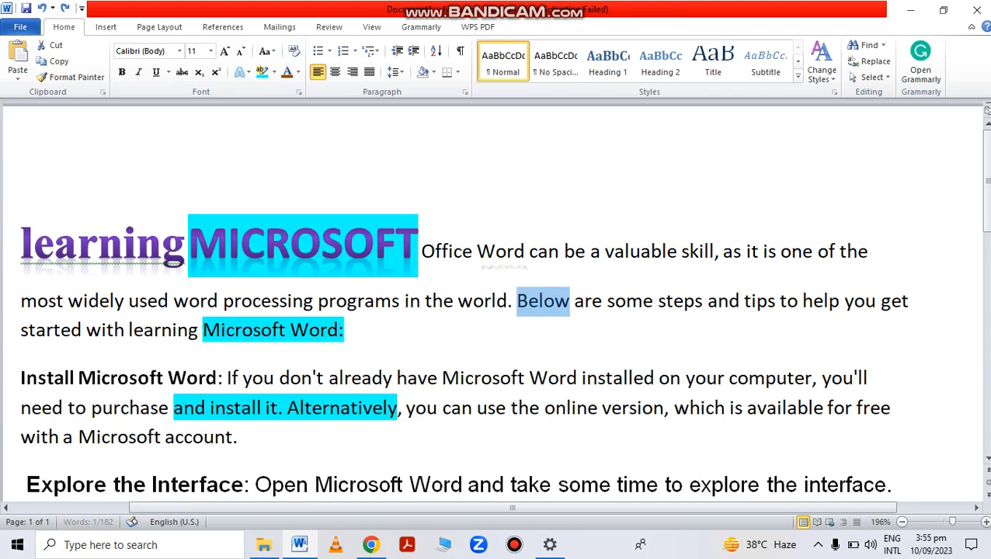
key("ctrl+z")
key("ctrl+z")
key("ctrl+z")
key("ctrl+z")
key("ctrl+z")
key("ctrl+z")
key("ctrl+z")
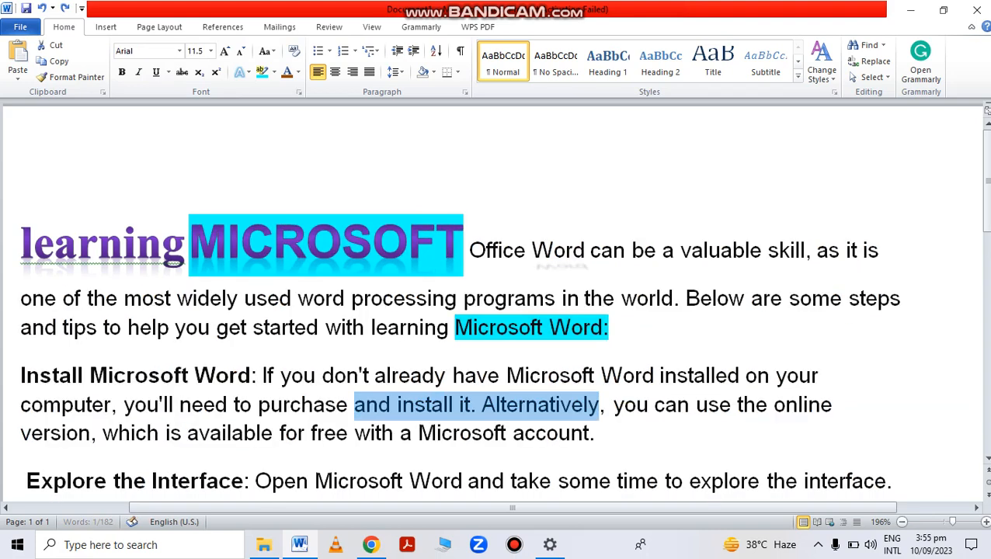
key("ctrl+z")
key("ctrl+z")
key("ctrl+z")
key("ctrl+z")
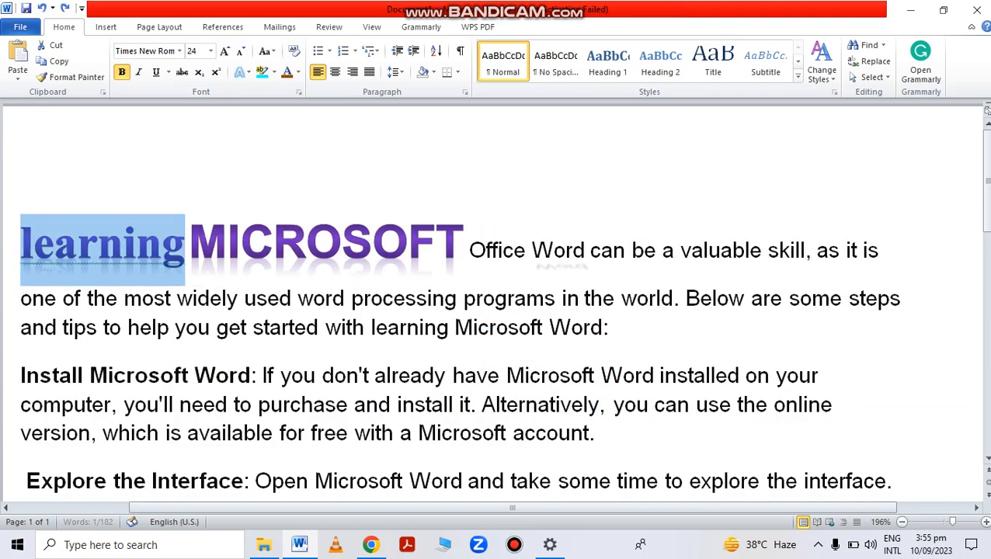
key("ctrl+z")
key("ctrl+z")
key("ctrl+z")
key("ctrl+z")
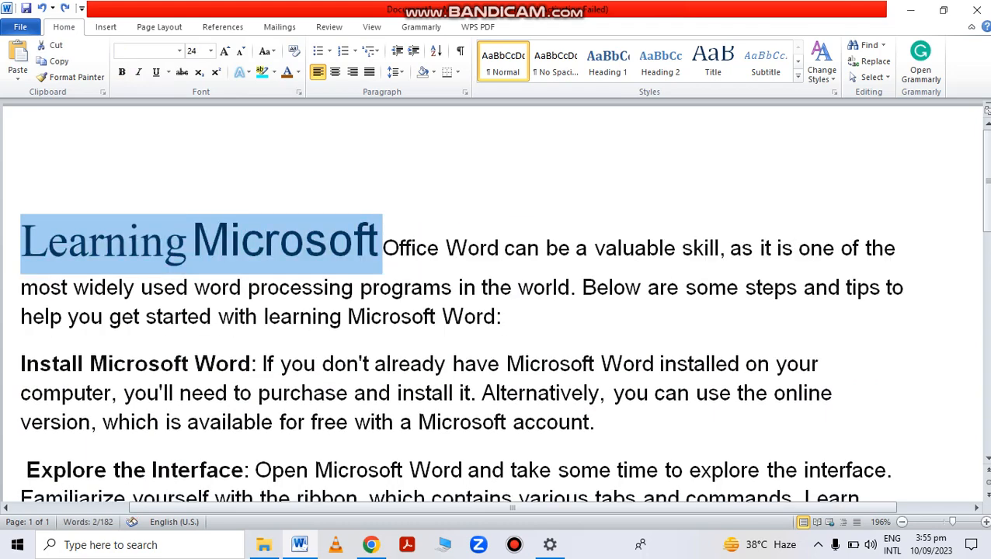
key("ctrl+z")
key("ctrl+z")
key("ctrl+z")
key("ctrl+z")
key("ctrl+z")
key("ctrl+z")
key("ctrl+z")
key("ctrl+z")
key("ctrl+z")
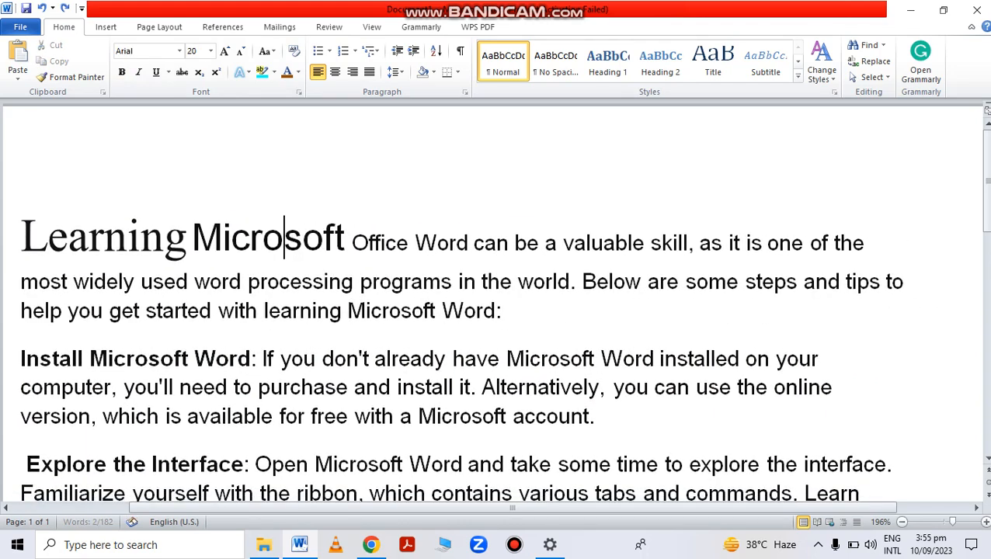
key("ctrl+z")
key("ctrl+z")
key("ctrl+z")
key("ctrl+z")
key("ctrl+z")
key("ctrl+z")
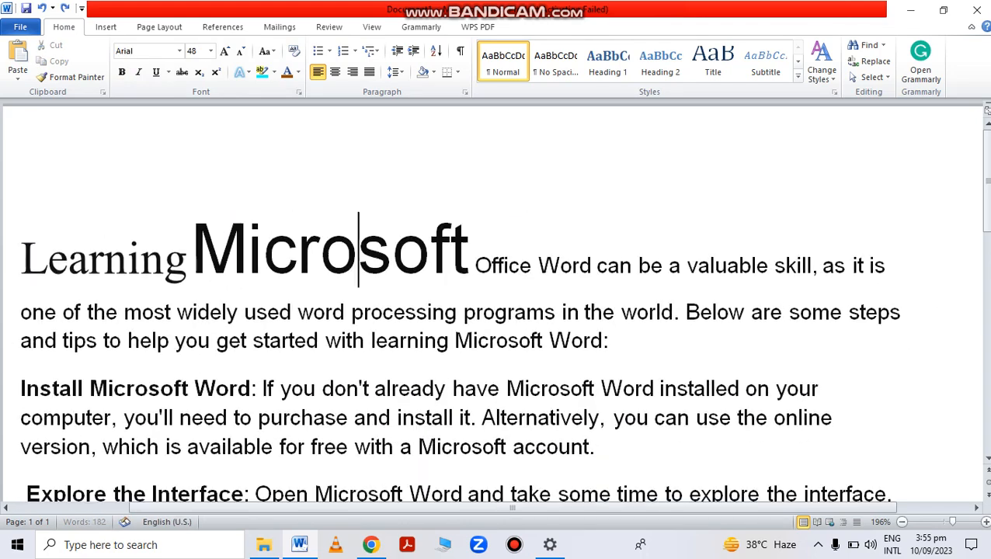
key("ctrl+z")
key("ctrl+z")
key("ctrl+z")
key("ctrl+z")
key("ctrl+z")
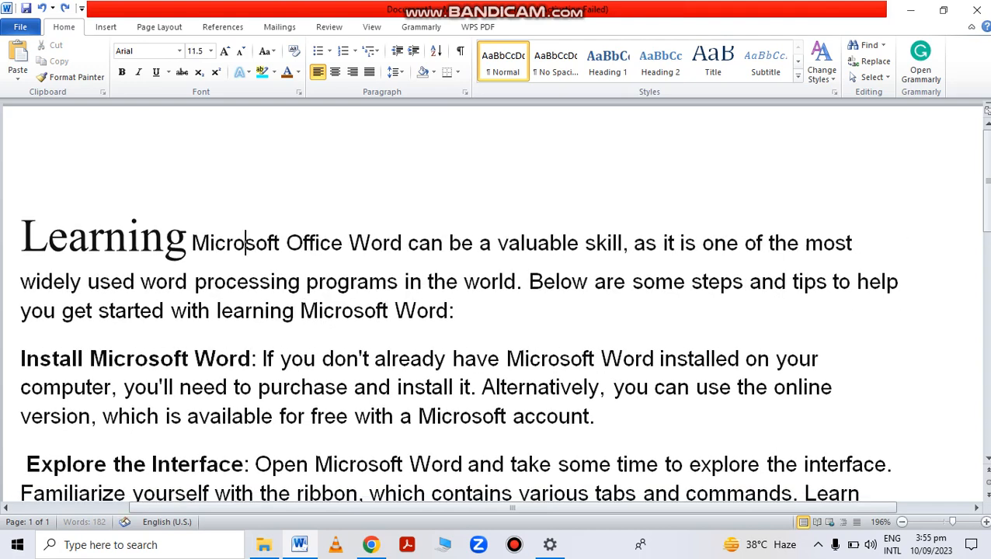
key("ctrl+z")
key("ctrl+z")
key("ctrl+z")
key("ctrl+z")
key("ctrl+z")
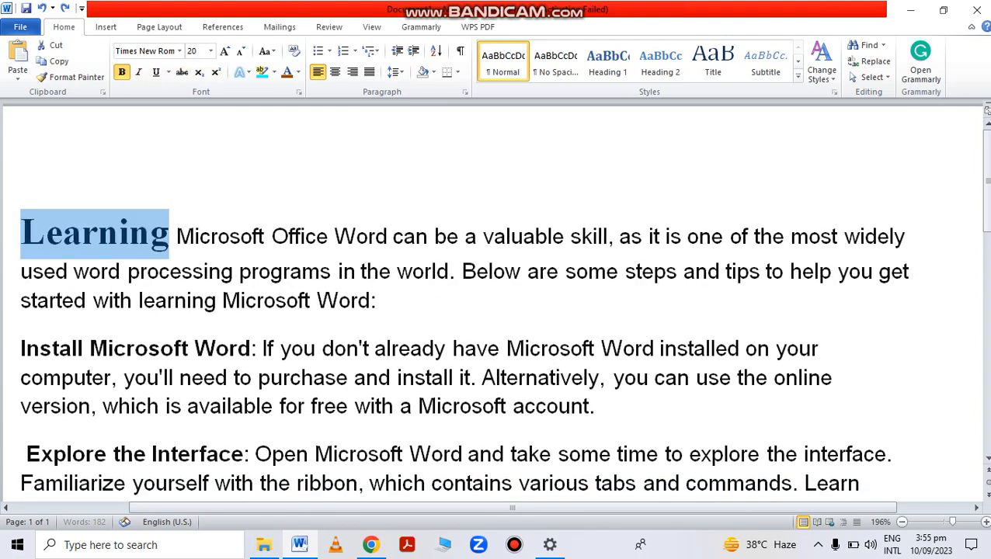
key("ctrl+z")
key("ctrl+z")
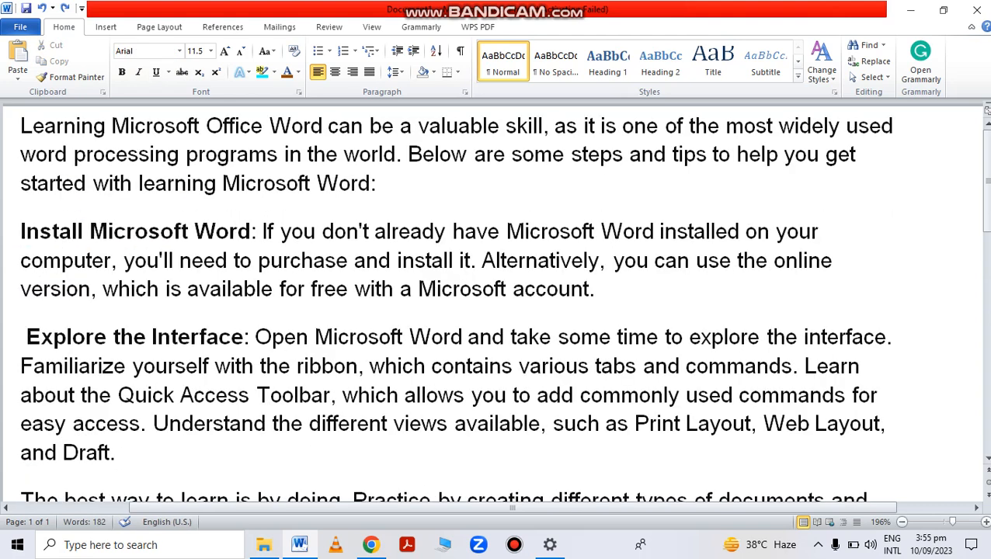
Select the opening paragraph line by line from its beginning.
left_click_drag(952, 522, 947, 522)
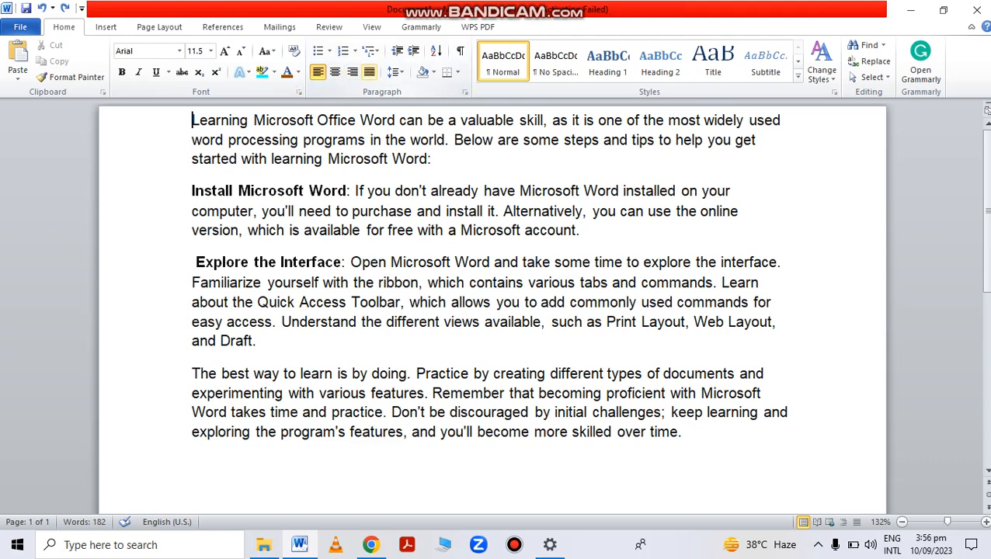
key("shift+Down")
key("shift+Down")
key("shift+Down")
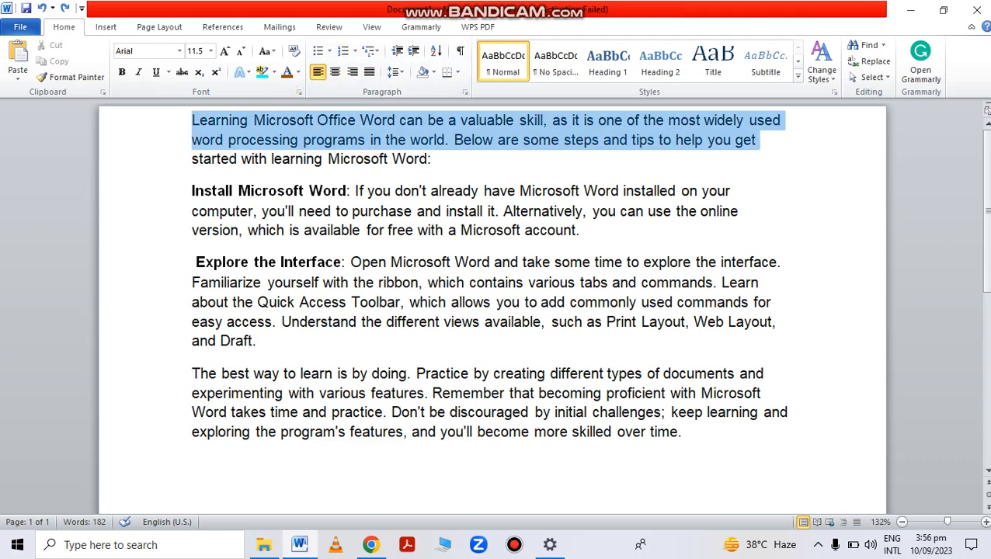